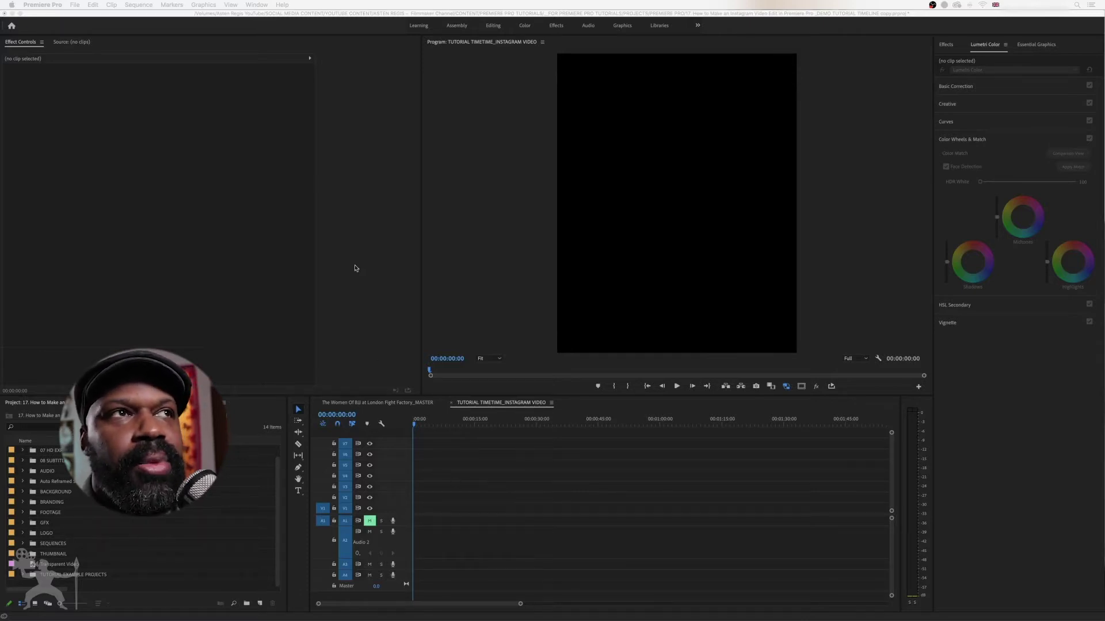
Step: Confirm the Instagram sequence settings are 864 × 1080 at 25 fps
{"action": "left_click", "coordinate": [139, 6]}
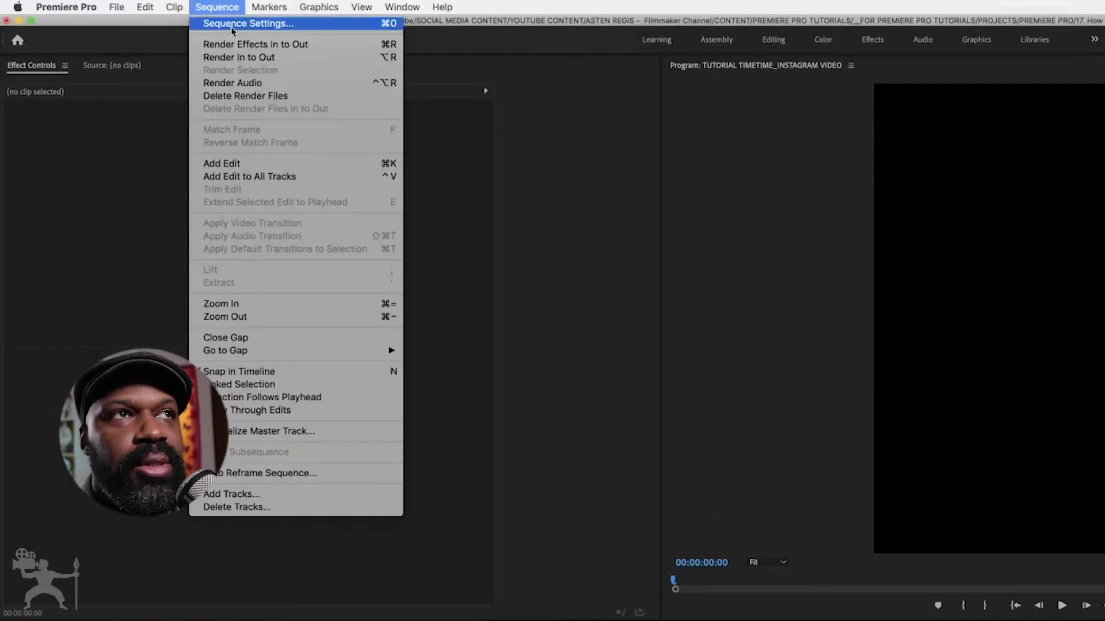
{"action": "left_click", "coordinate": [230, 25]}
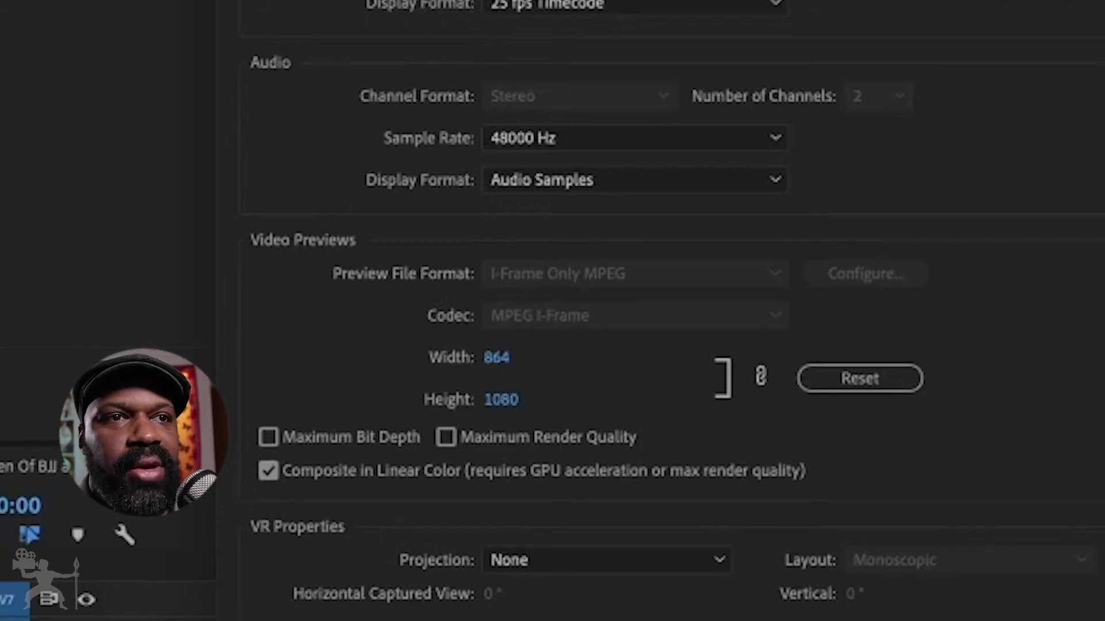
{"action": "left_click", "coordinate": [954, 520]}
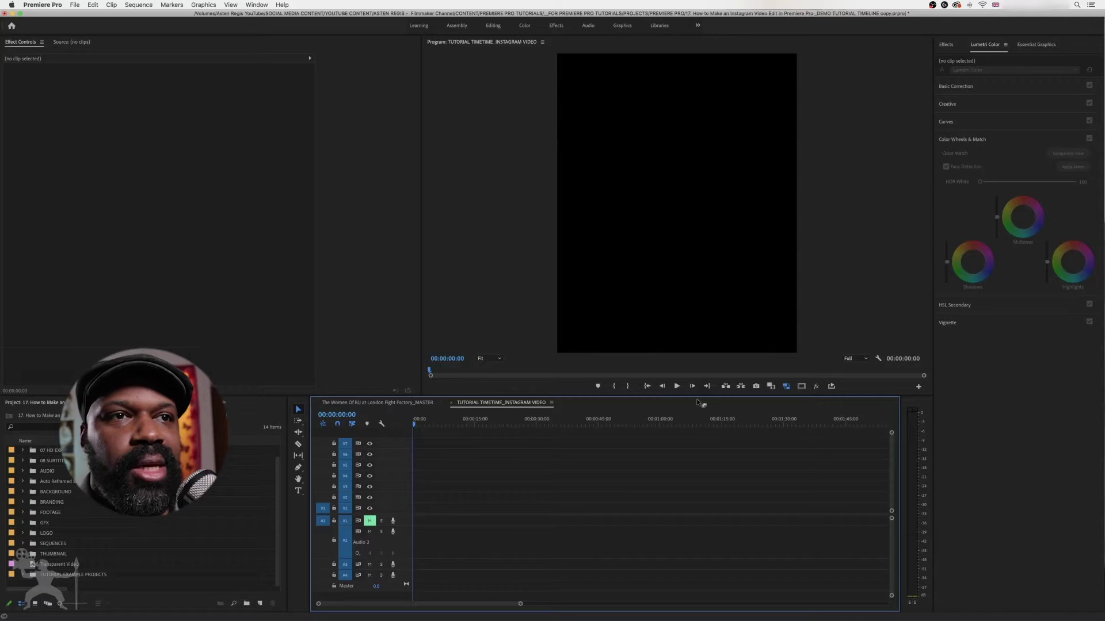
Step: Switch to the Women Of BJJ master sequence and preview it from the start
{"action": "left_click", "coordinate": [364, 404]}
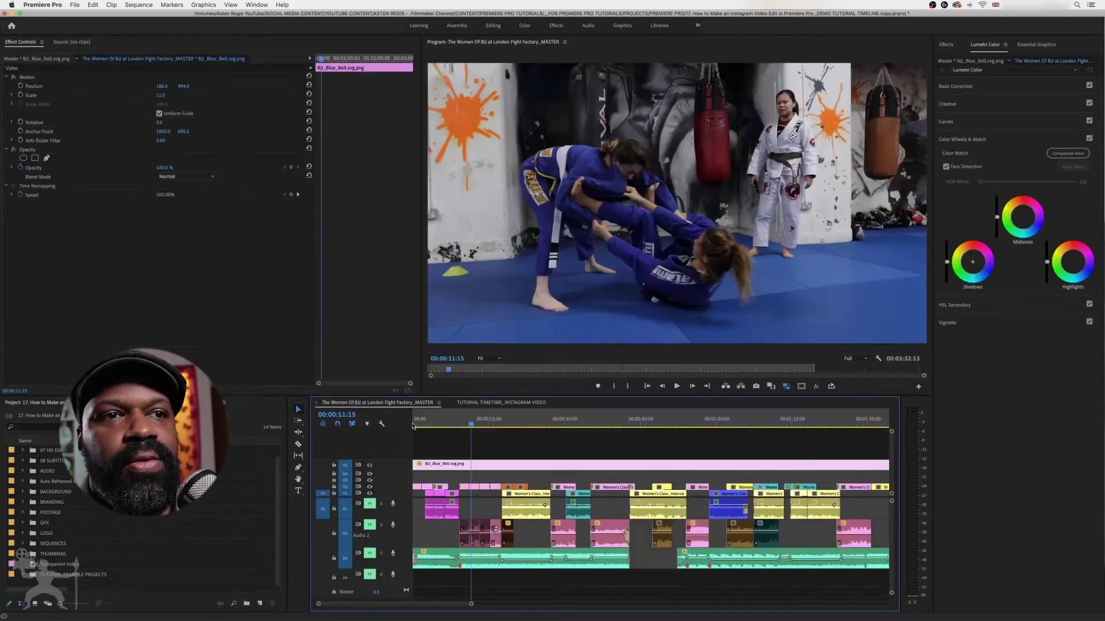
{"action": "key", "text": "Home"}
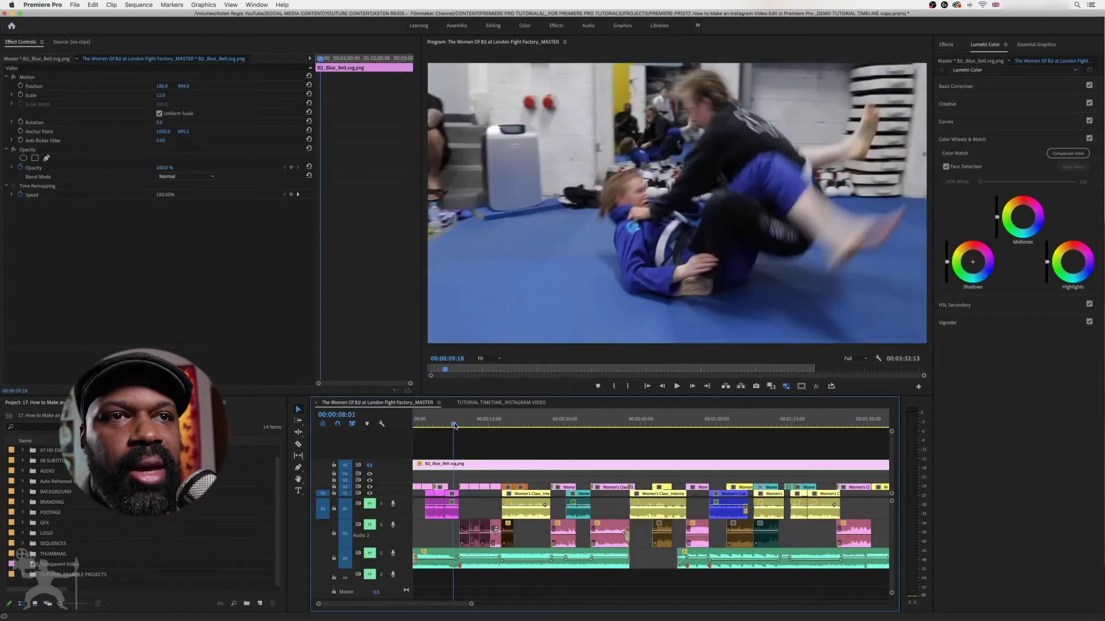
{"action": "key", "text": "space"}
{"action": "left_click_drag", "start_coordinate": [420, 431], "coordinate": [476, 429]}
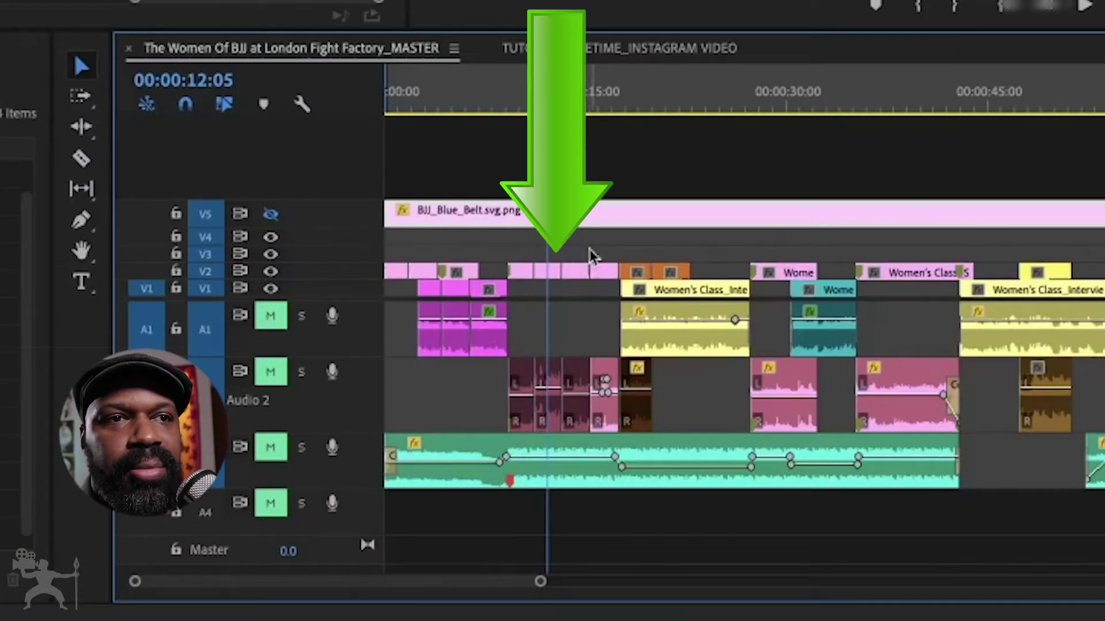
Step: Copy the first fifteen seconds of clips into the Instagram sequence and play it back
{"action": "left_click_drag", "start_coordinate": [575, 247], "coordinate": [375, 397]}
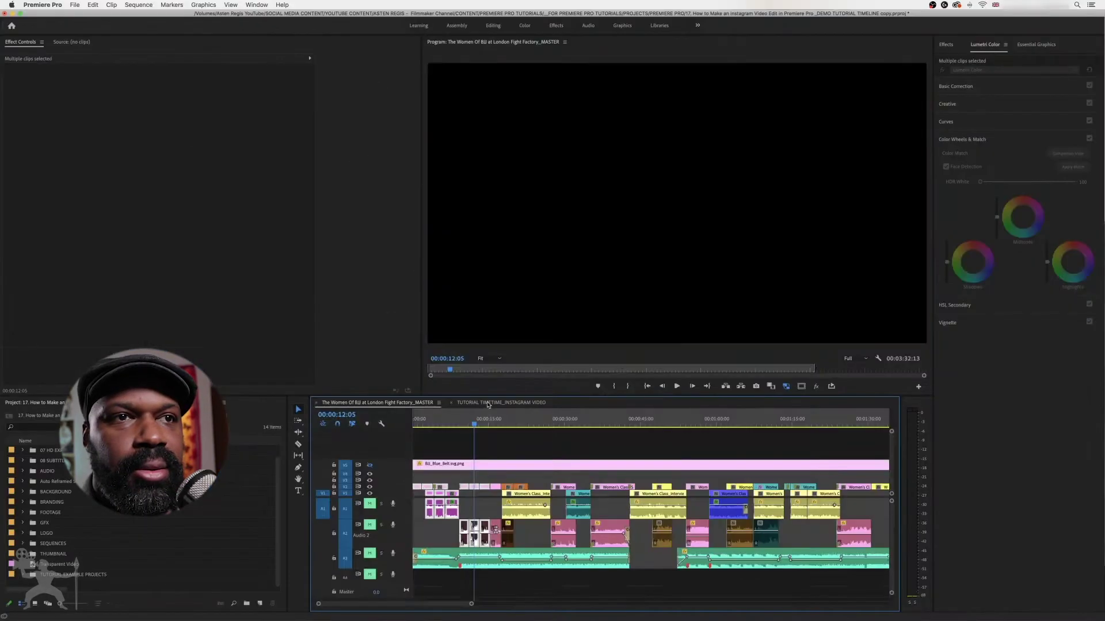
{"action": "left_click", "coordinate": [488, 403]}
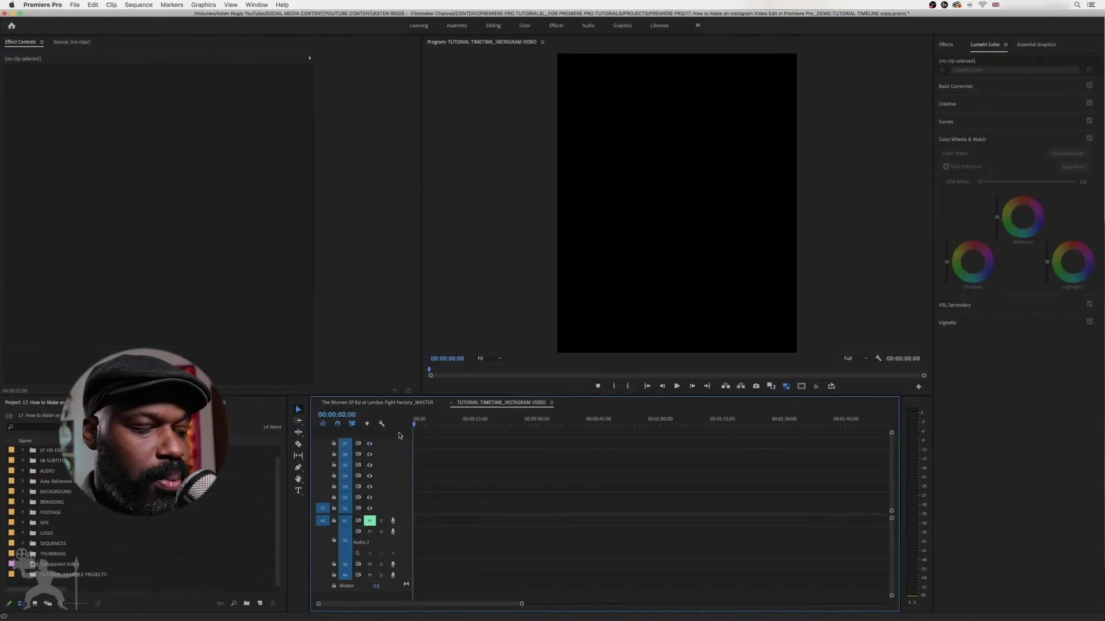
{"action": "key", "text": "super+v"}
{"action": "key", "text": "Home"}
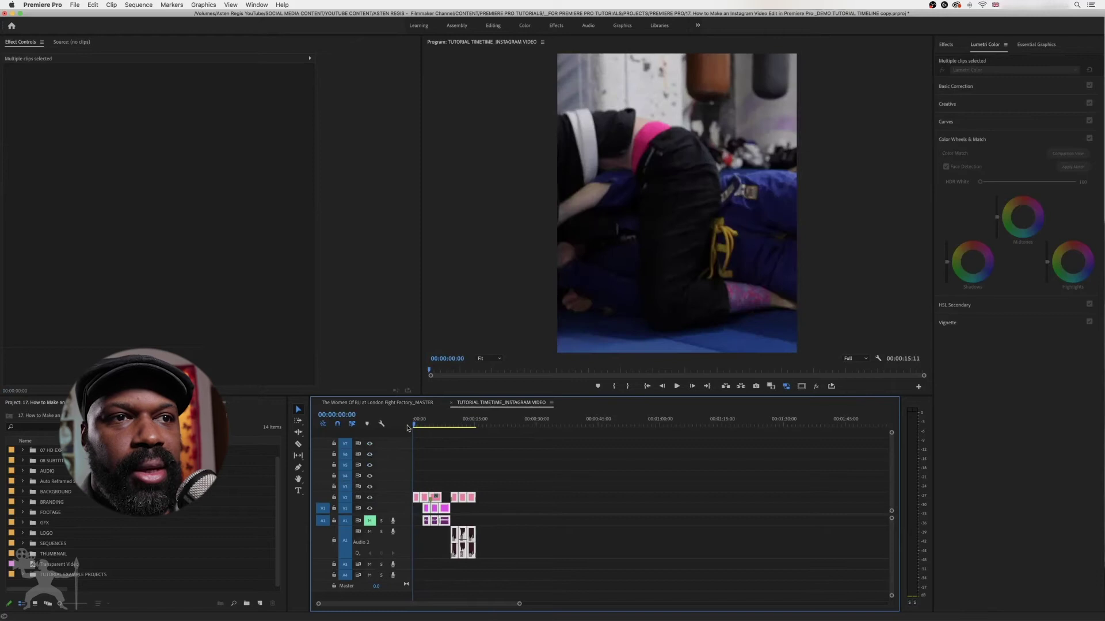
{"action": "key", "text": "super+c"}
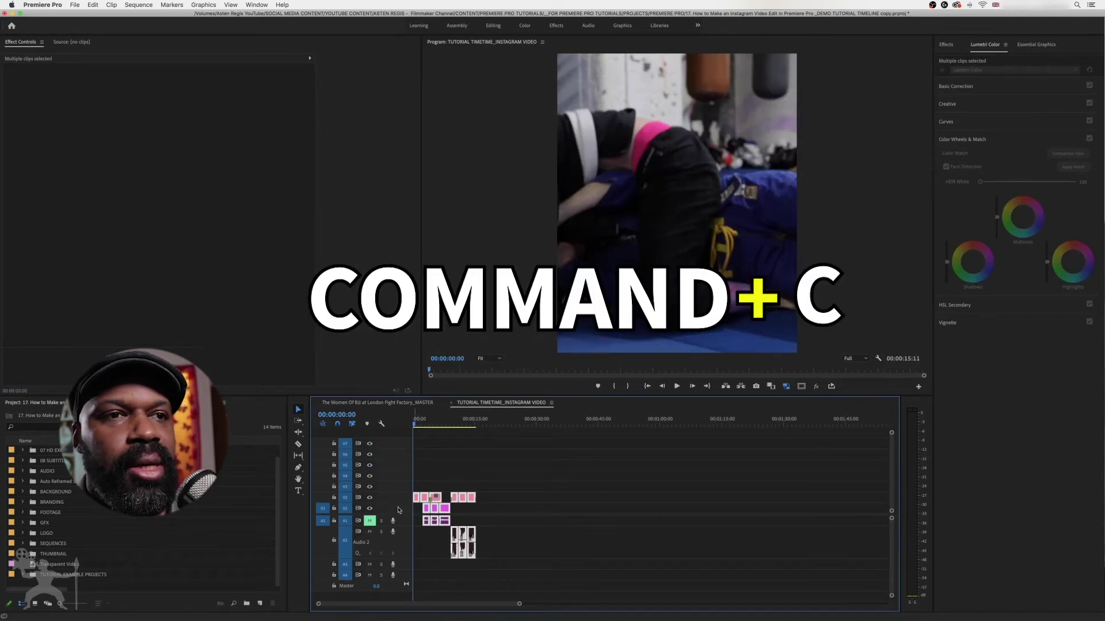
{"action": "key", "text": "space"}
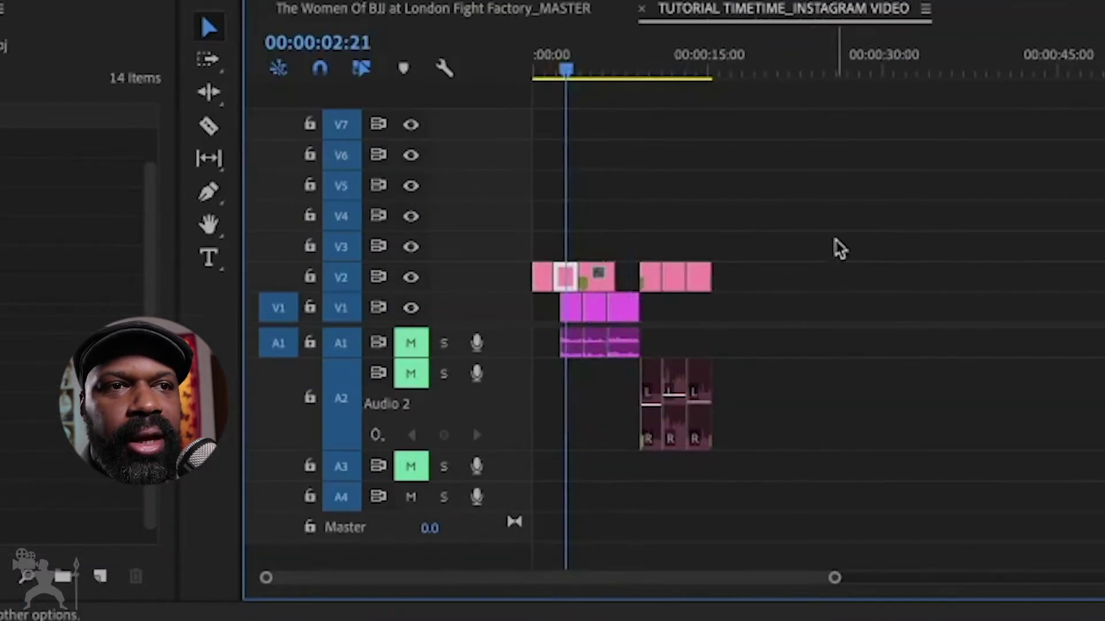
Step: Apply Scale to Frame Size to all clips in the Instagram sequence and play them back
{"action": "left_click_drag", "start_coordinate": [839, 248], "coordinate": [533, 451]}
{"action": "right_click", "coordinate": [676, 285]}
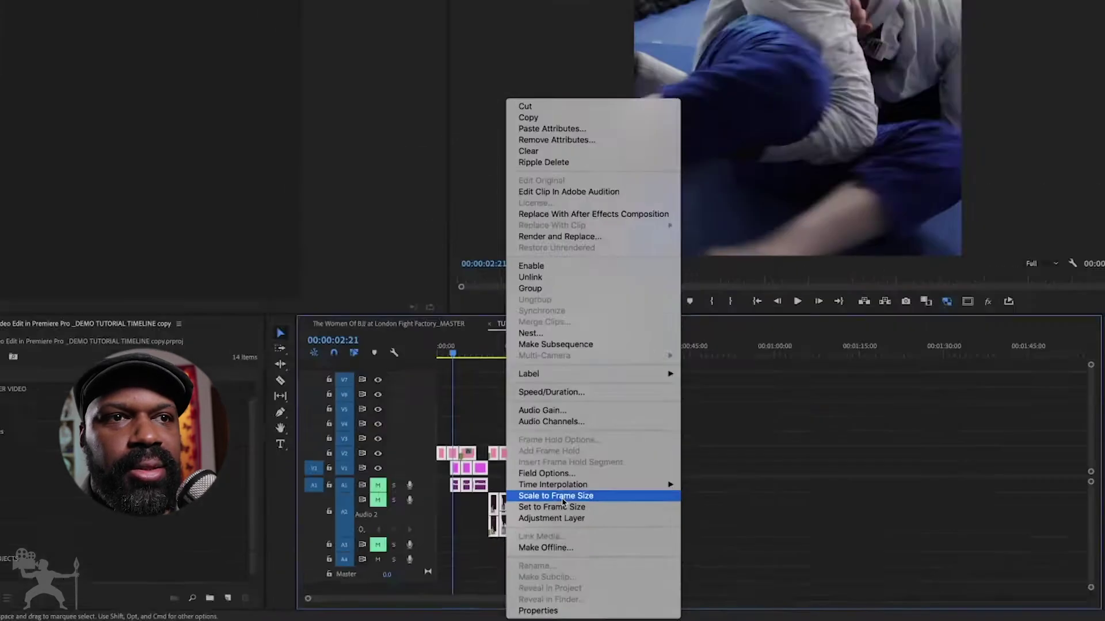
{"action": "left_click", "coordinate": [561, 497]}
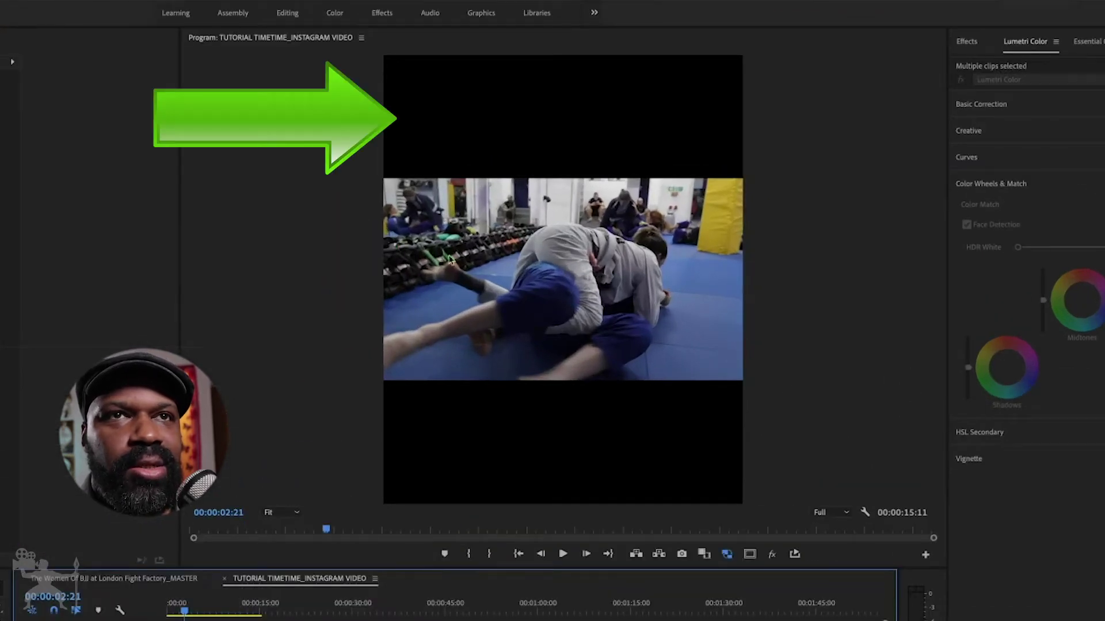
{"action": "key", "text": "space"}
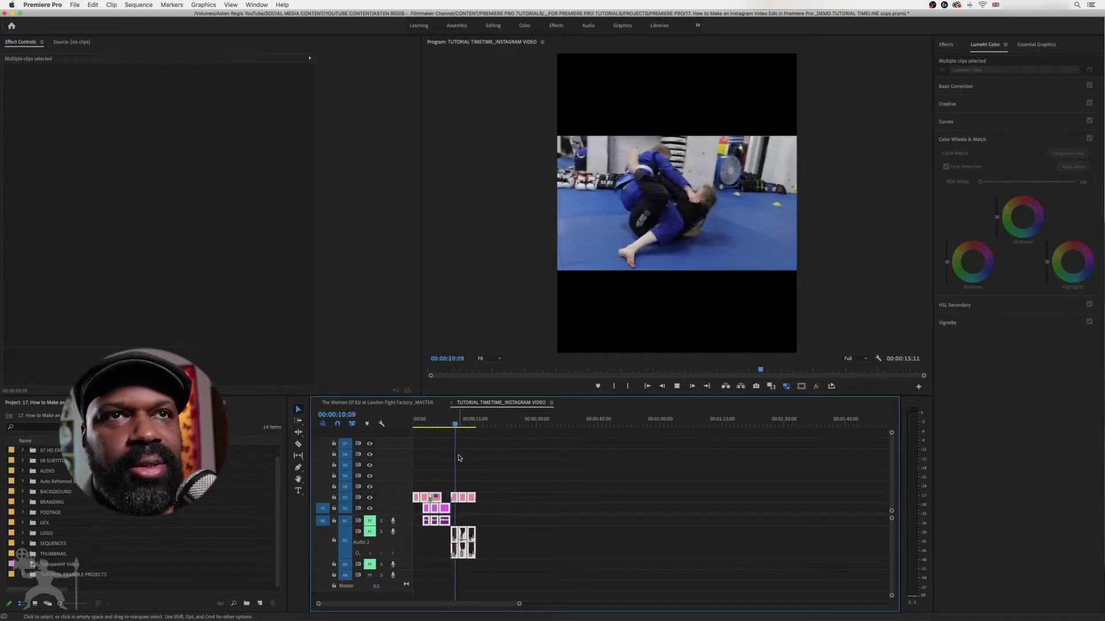
Step: Move the clips on V1 and V2 up to V2 and V3, leaving V1 empty
{"action": "key", "text": "space"}
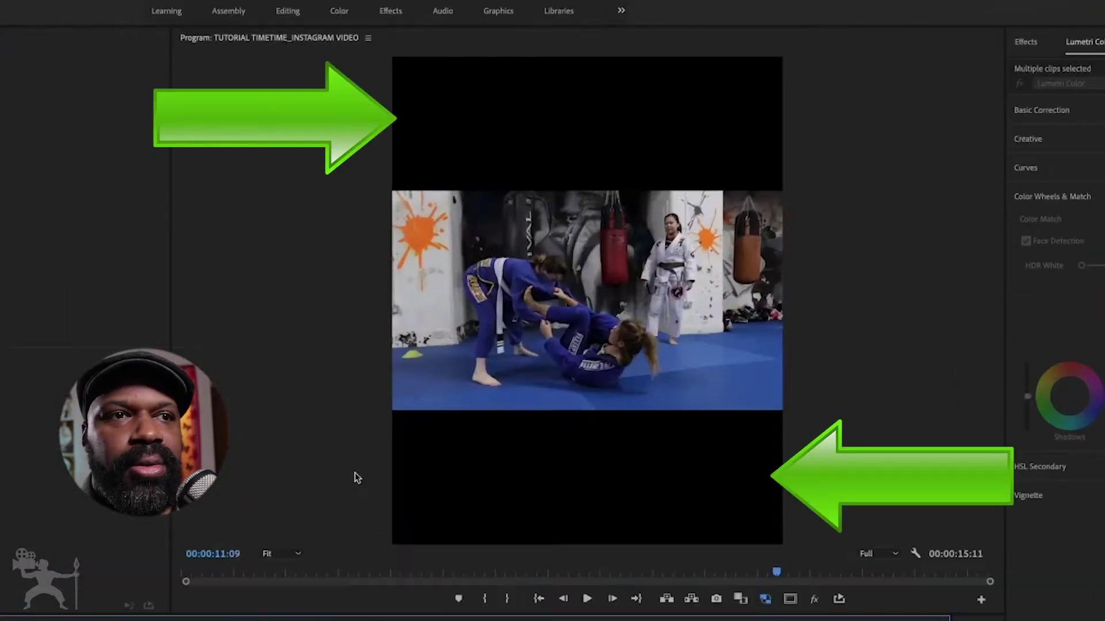
{"action": "key", "text": "super+shift+a"}
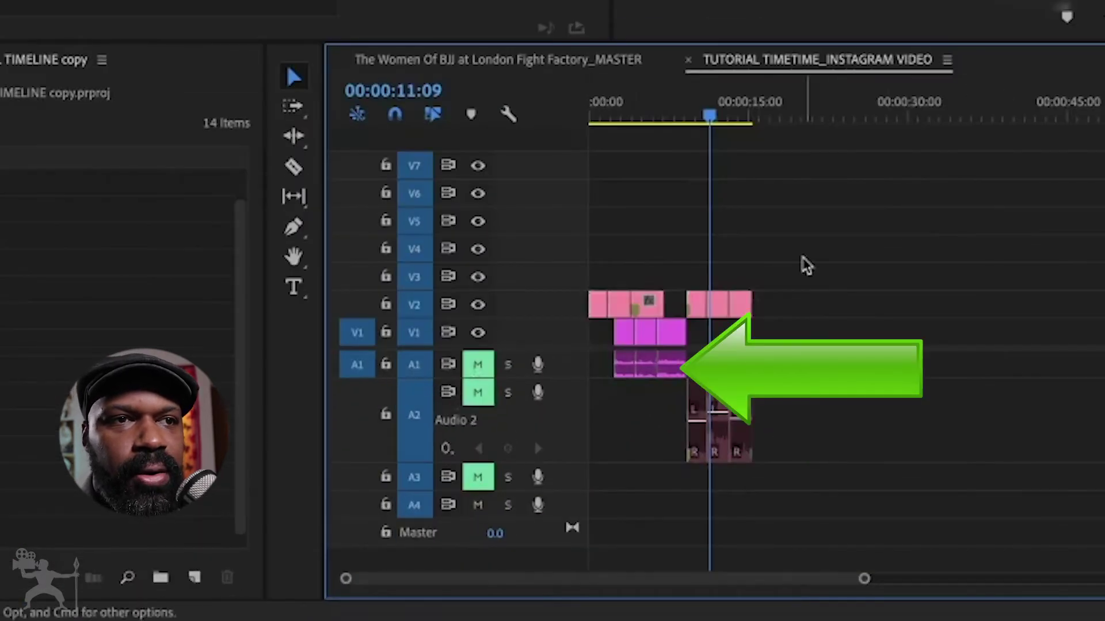
{"action": "left_click_drag", "start_coordinate": [834, 256], "coordinate": [643, 295]}
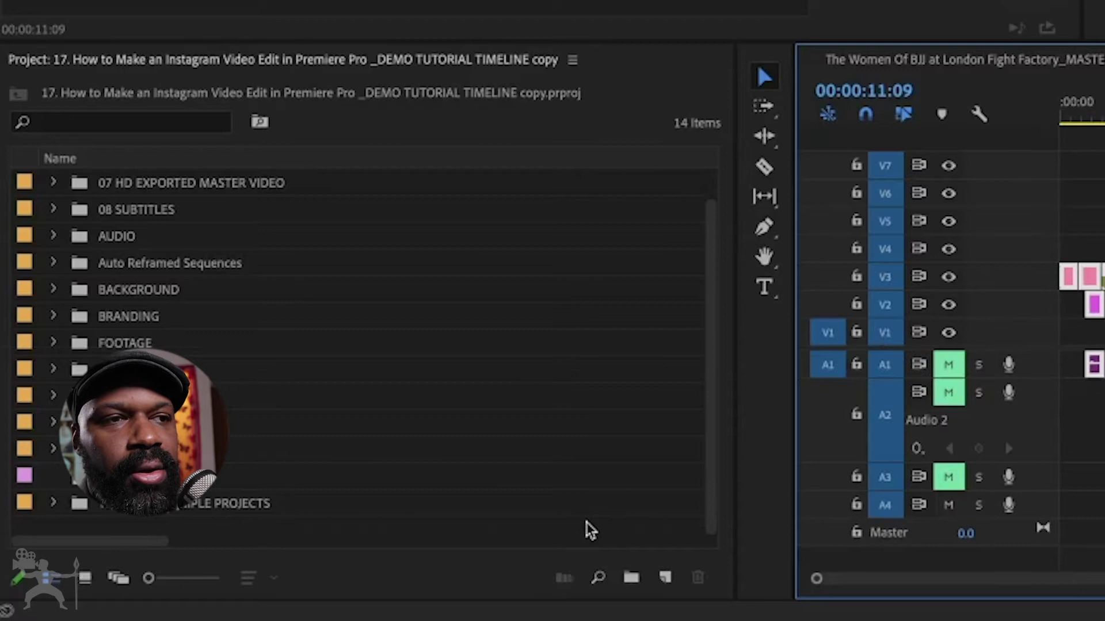
Step: Create an 864 × 1080 yellow FFF900 colour matte named BACKGROUD COLOUR
{"action": "right_click", "coordinate": [587, 524]}
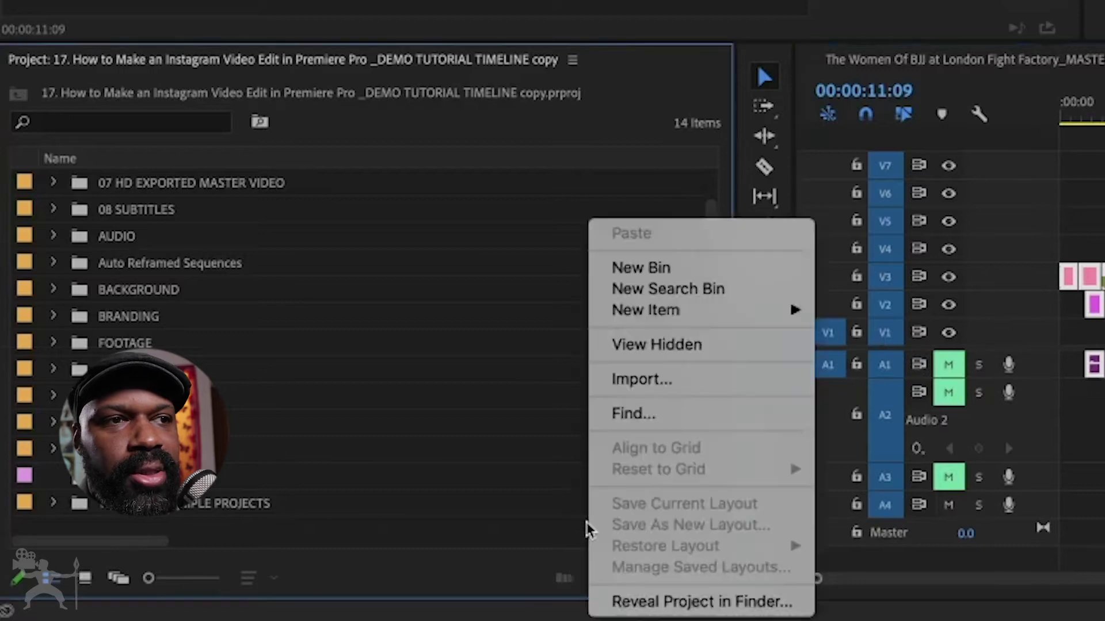
{"action": "mouse_move", "coordinate": [718, 311]}
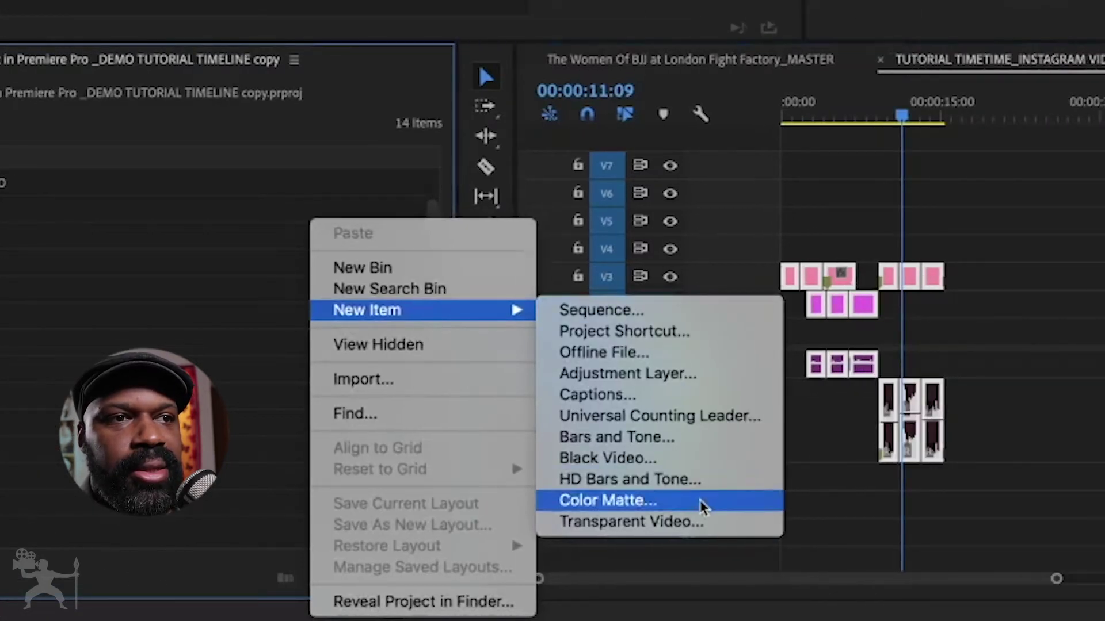
{"action": "left_click", "coordinate": [700, 500]}
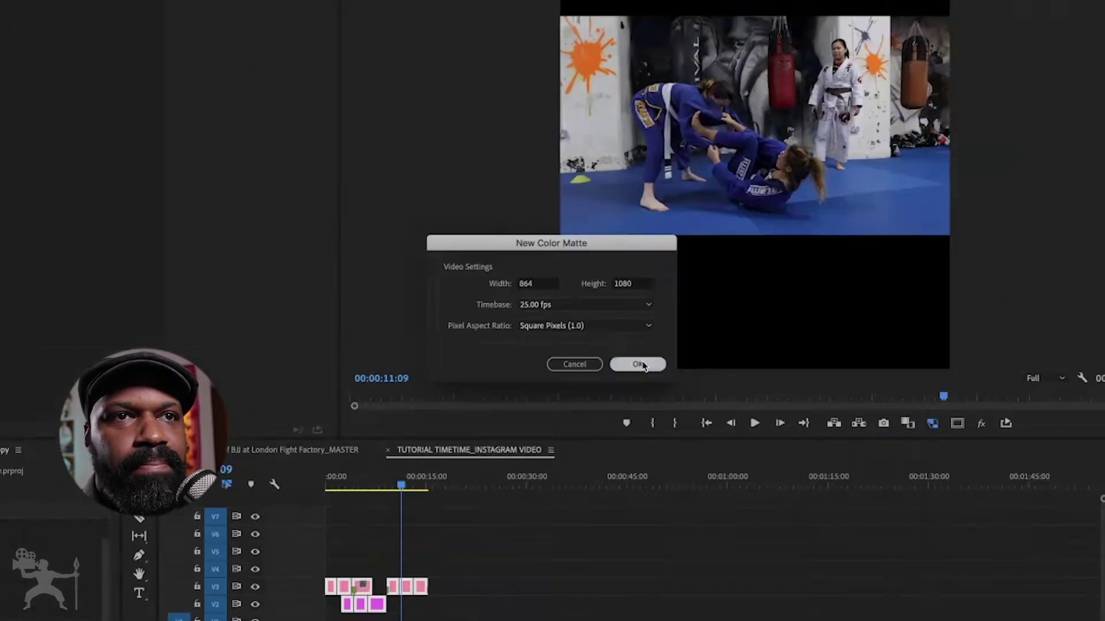
{"action": "left_click", "coordinate": [774, 423]}
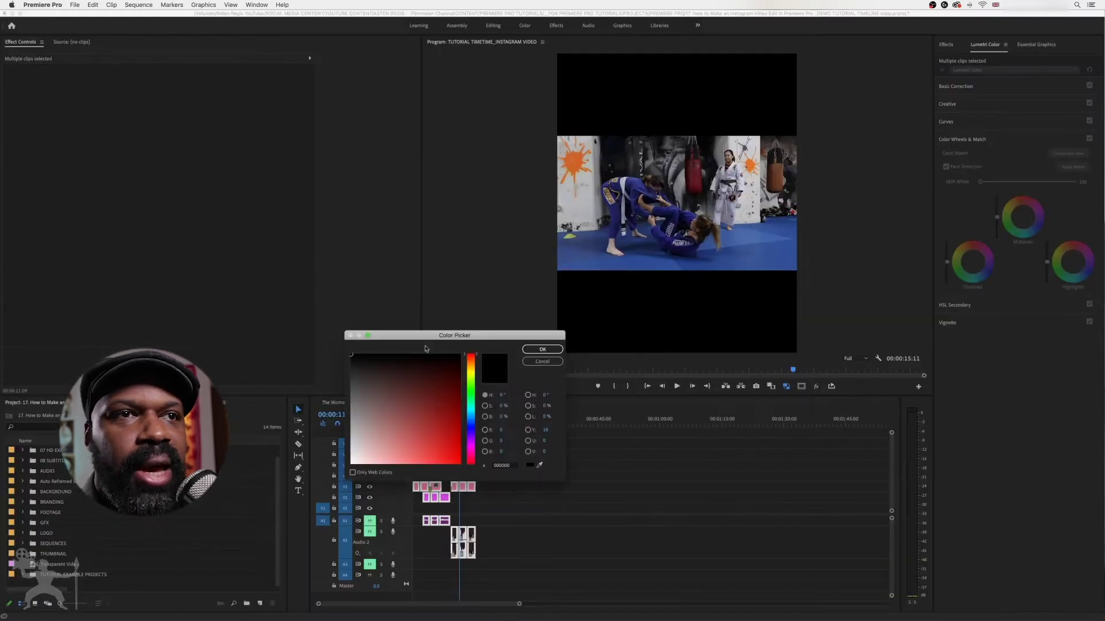
{"action": "left_click_drag", "start_coordinate": [481, 432], "coordinate": [479, 376]}
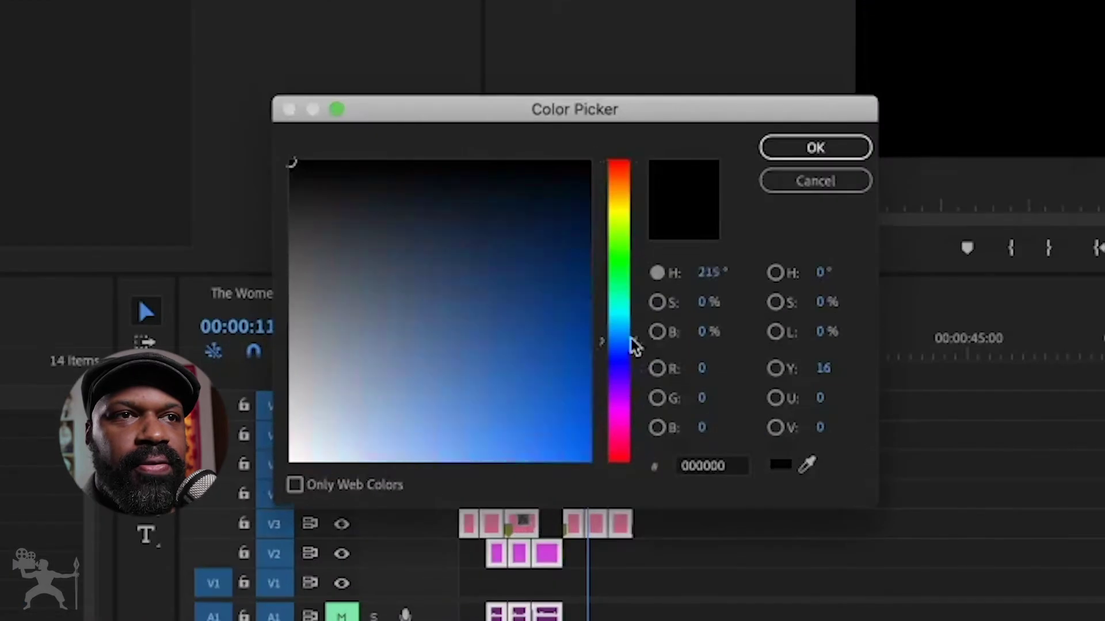
{"action": "left_click_drag", "start_coordinate": [642, 223], "coordinate": [636, 214]}
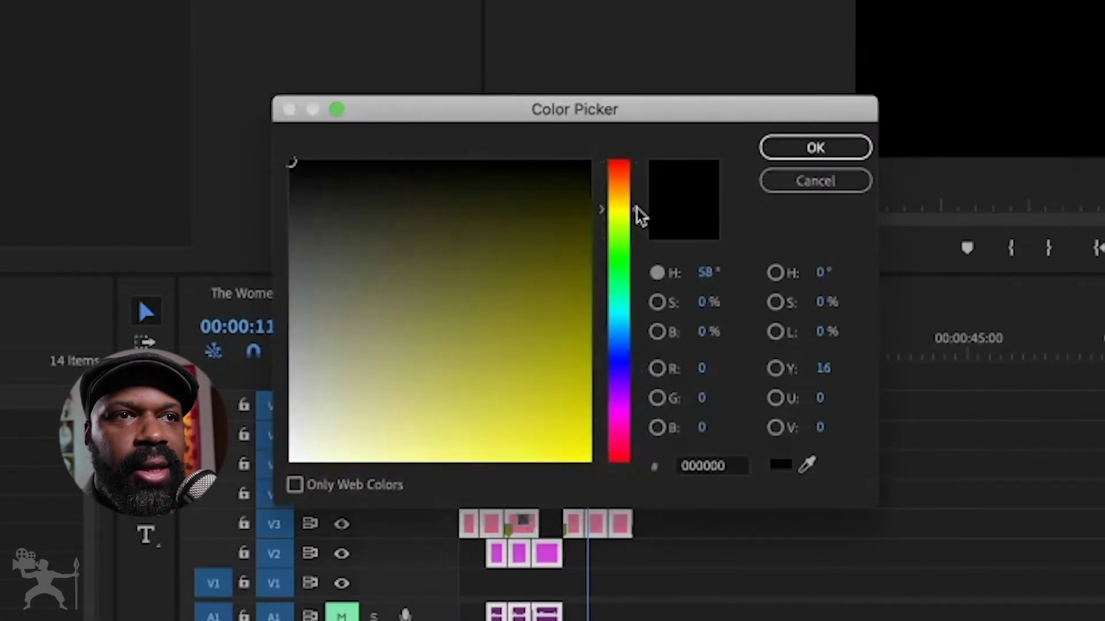
{"action": "left_click_drag", "start_coordinate": [541, 343], "coordinate": [597, 481]}
{"action": "key", "text": "Return"}
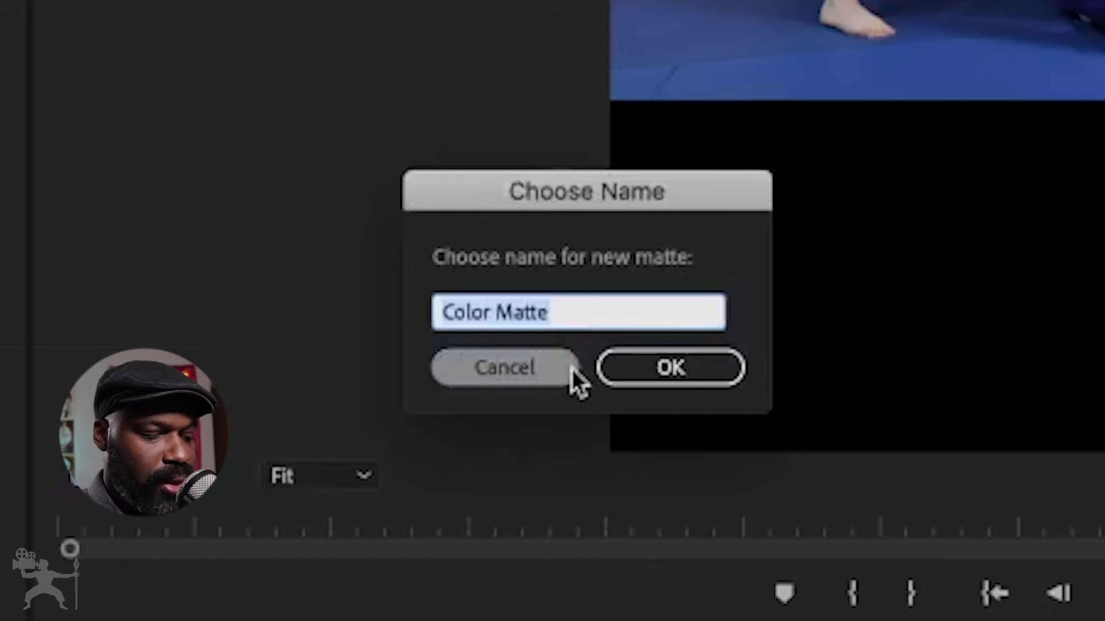
{"action": "type", "text": "BACK"}
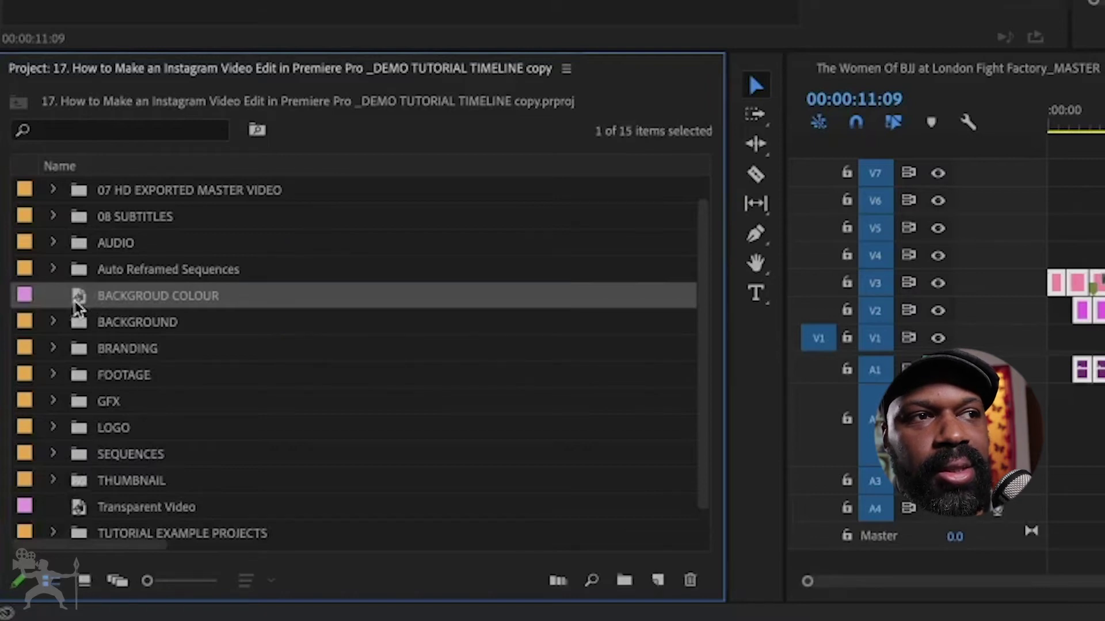
Step: Give the BACKGROUD COLOUR matte a Yellow label
{"action": "right_click", "coordinate": [80, 304]}
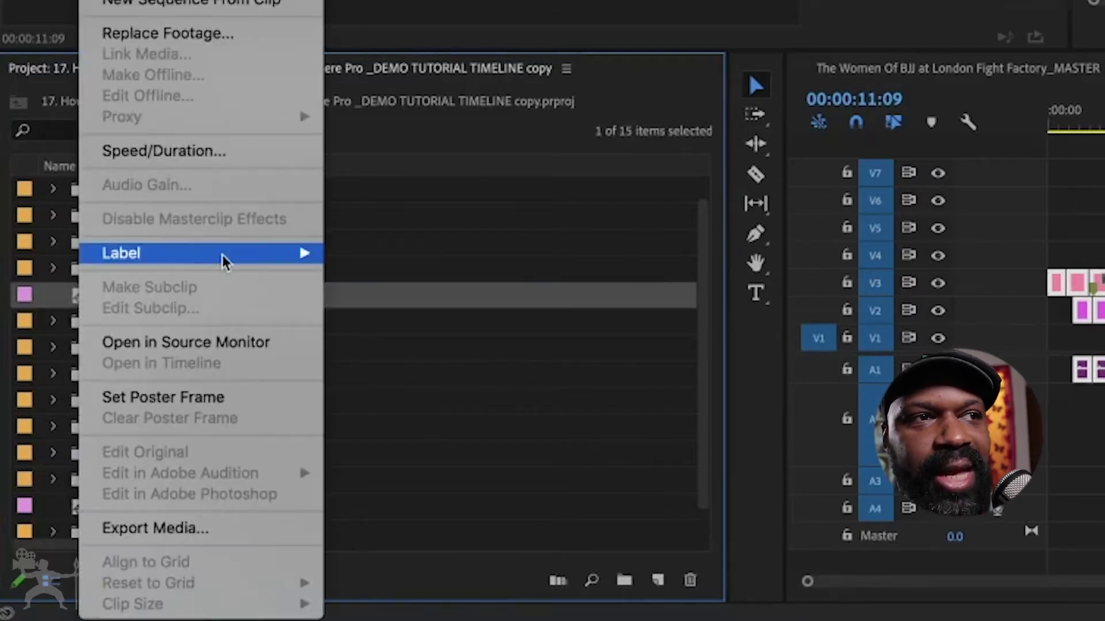
{"action": "mouse_move", "coordinate": [222, 257]}
{"action": "left_click", "coordinate": [446, 603]}
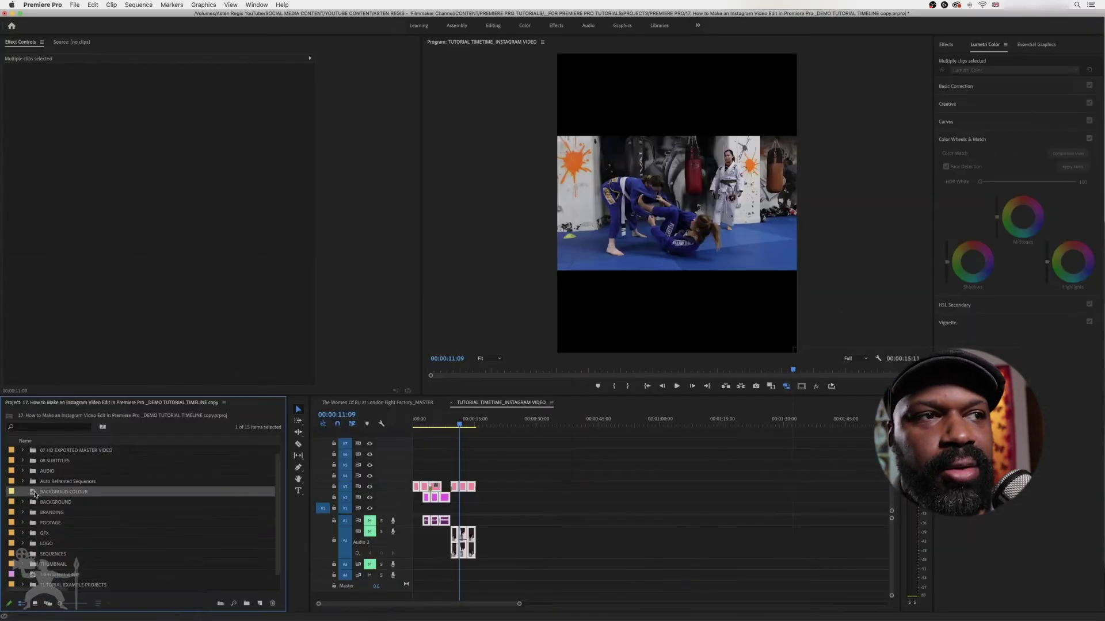
Step: Place the matte on V1 at 00:00 and extend it under all the clips
{"action": "left_click_drag", "start_coordinate": [35, 494], "coordinate": [416, 512]}
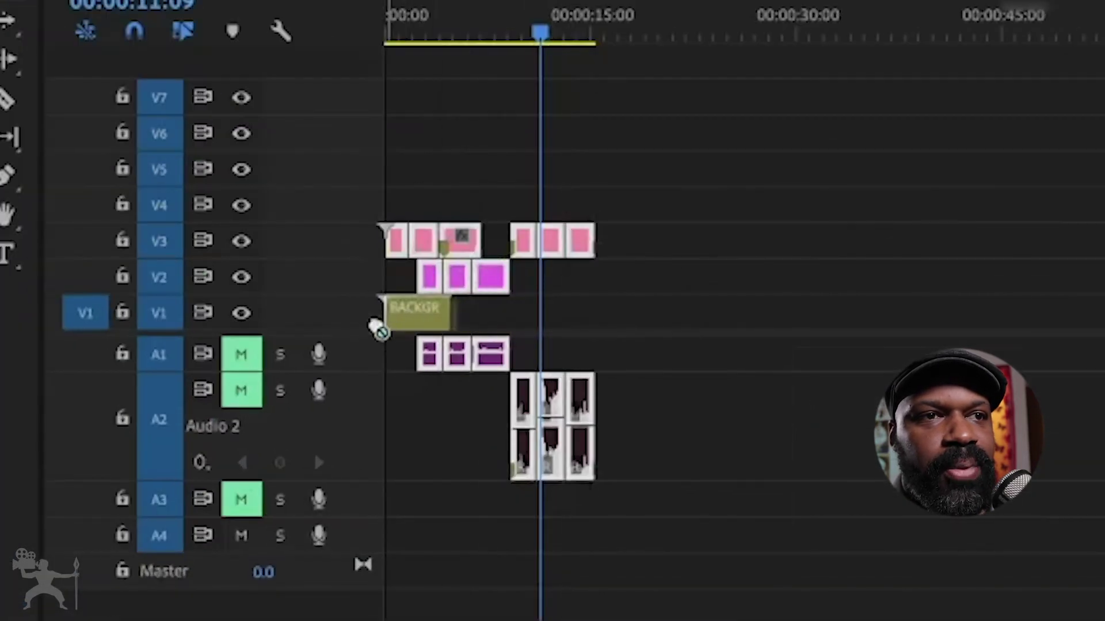
{"action": "left_click_drag", "start_coordinate": [377, 328], "coordinate": [378, 327]}
{"action": "left_click_drag", "start_coordinate": [458, 315], "coordinate": [605, 308]}
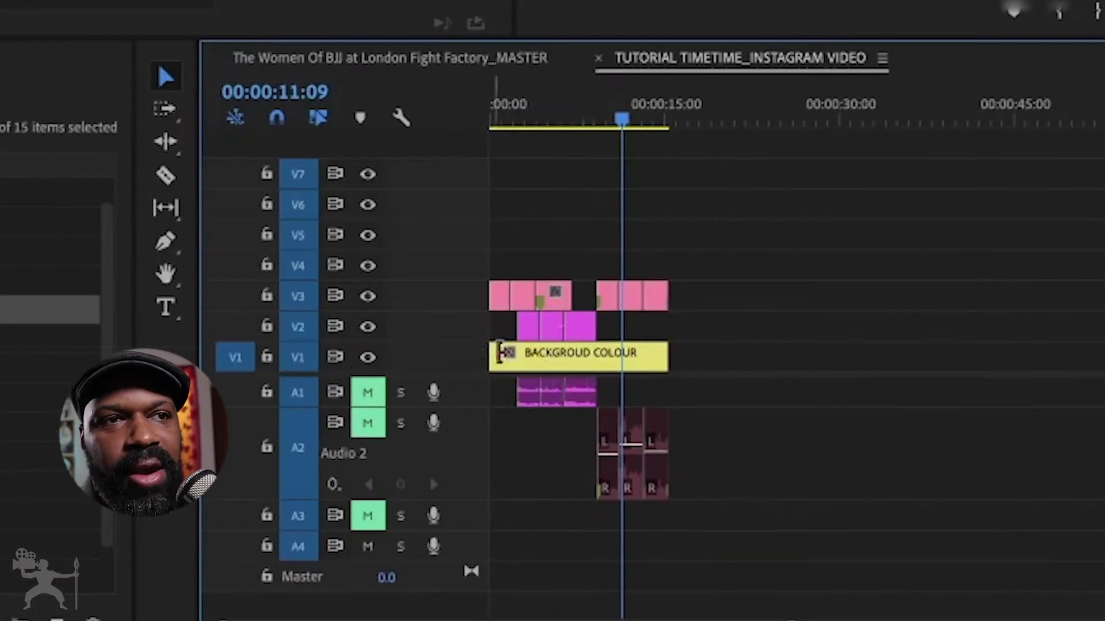
{"action": "left_click_drag", "start_coordinate": [621, 119], "coordinate": [541, 120]}
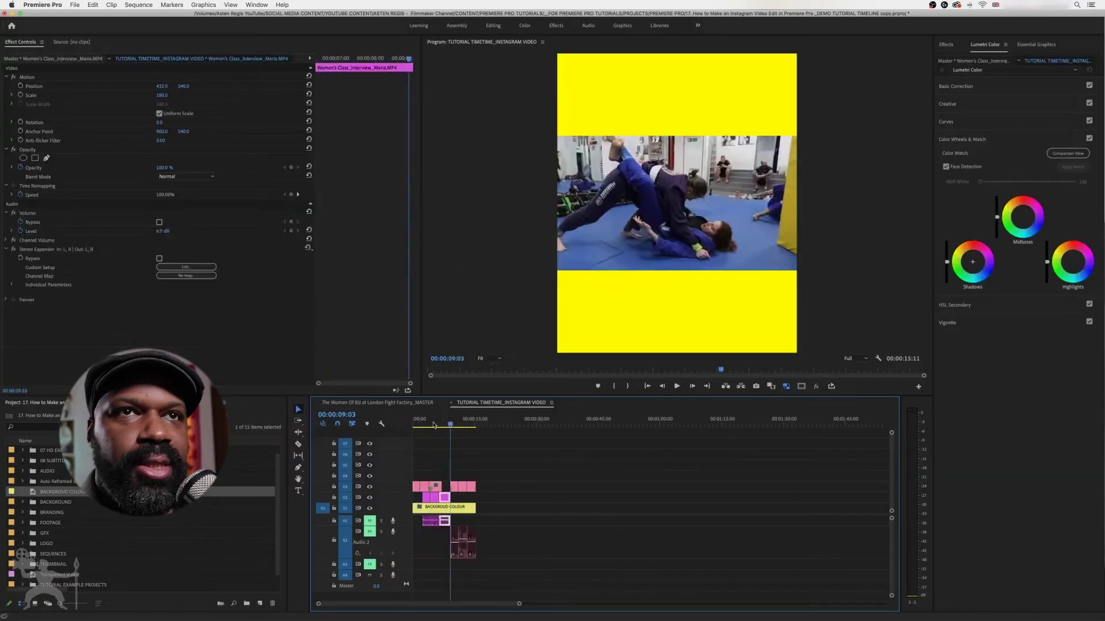
{"action": "left_click_drag", "start_coordinate": [433, 425], "coordinate": [417, 424]}
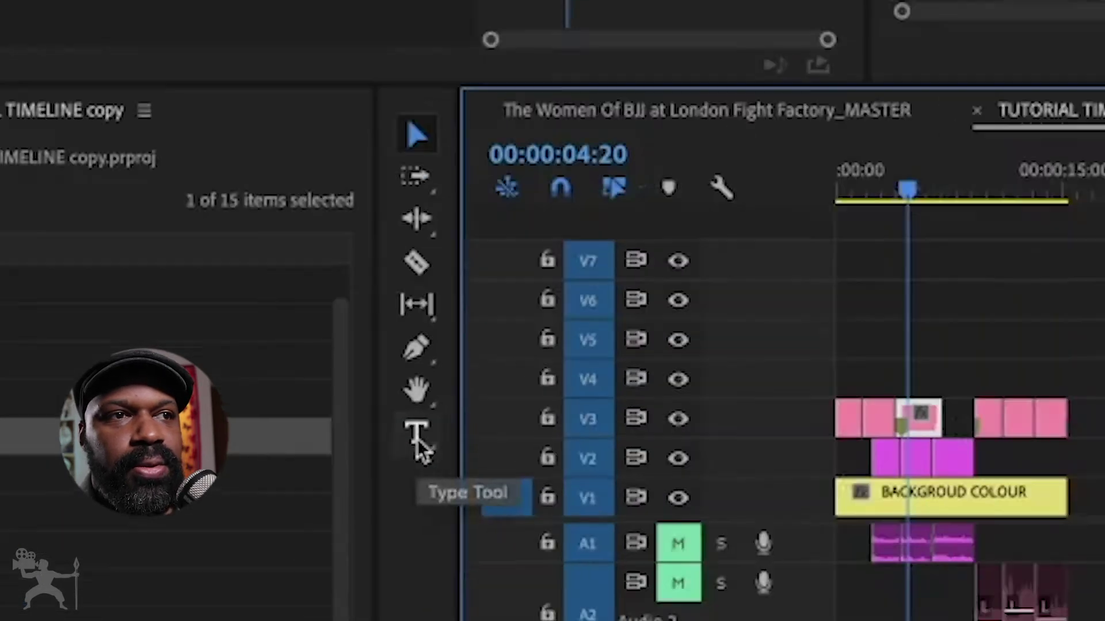
Step: Add a 'WOMEN OF BJJ' text title in the top yellow band of the frame
{"action": "left_click", "coordinate": [298, 490]}
{"action": "left_click", "coordinate": [448, 128]}
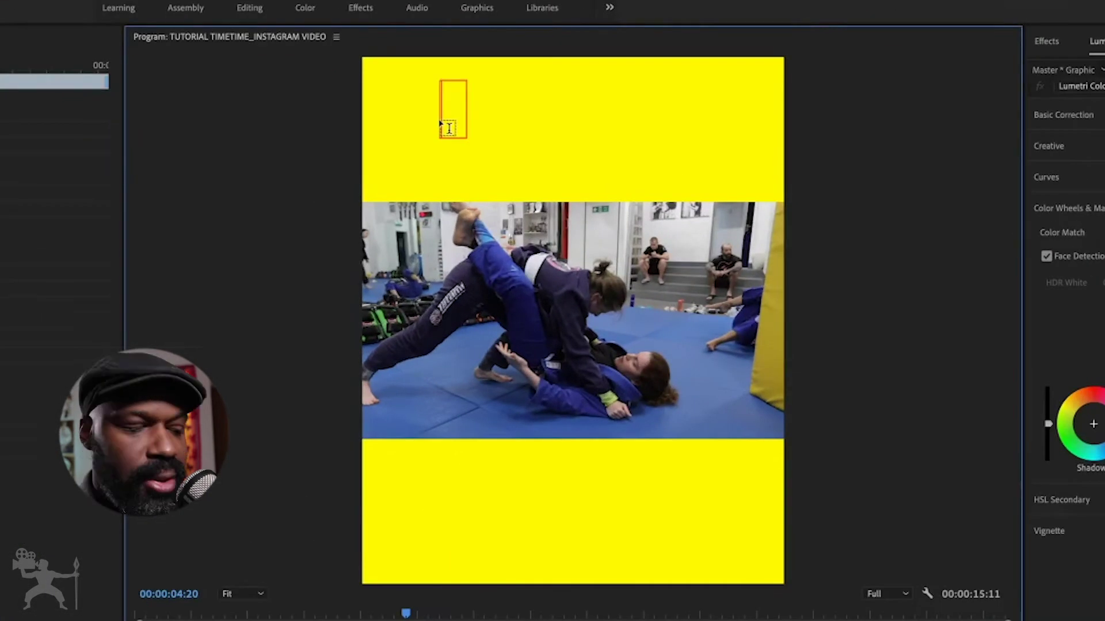
{"action": "type", "text": "W"}
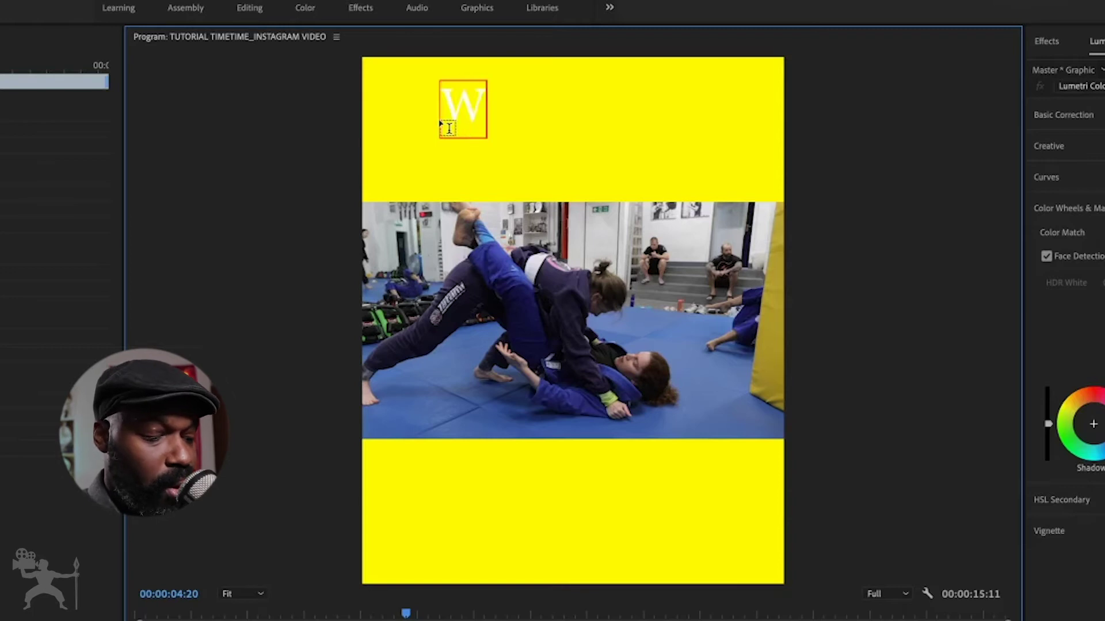
{"action": "type", "text": "OMEN OF BJJ"}
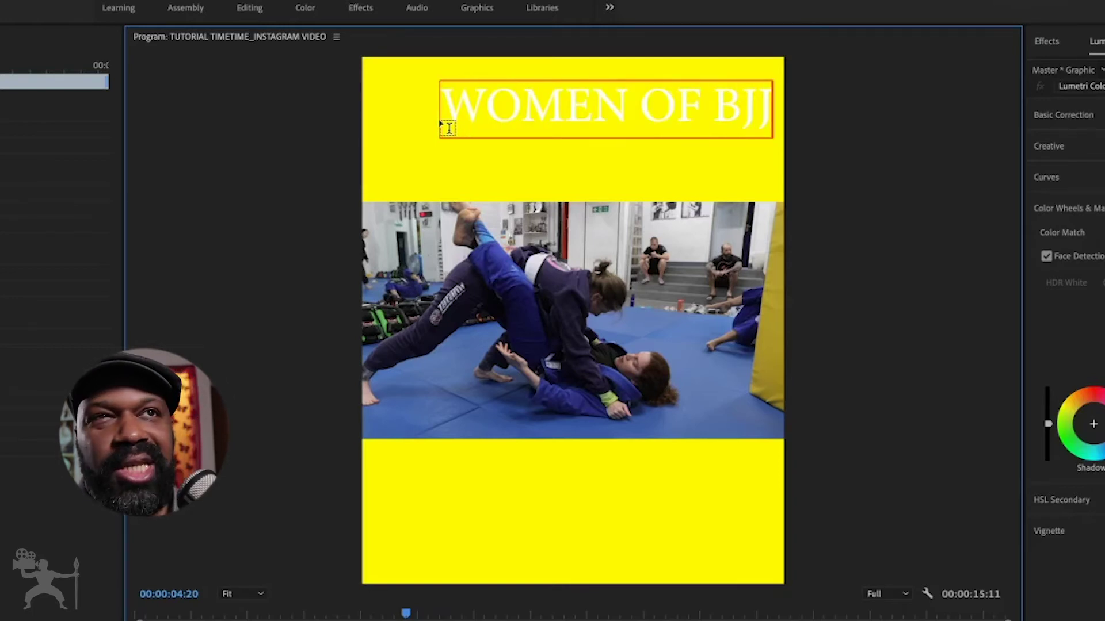
{"action": "key", "text": "ctrl+a"}
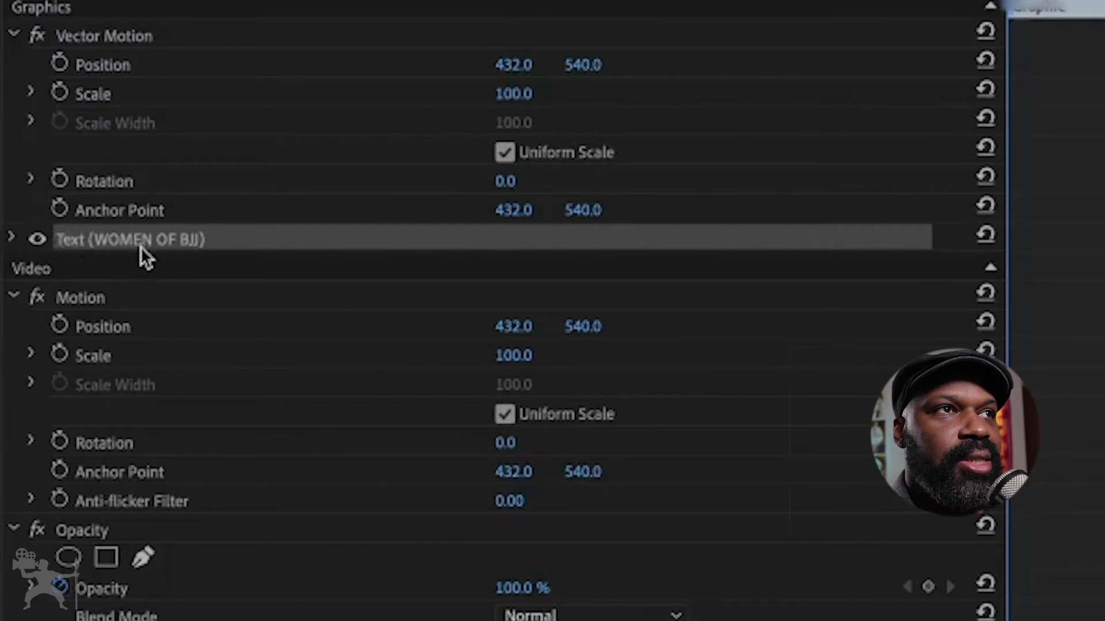
Step: Change the title's font to Impact
{"action": "left_click", "coordinate": [11, 238]}
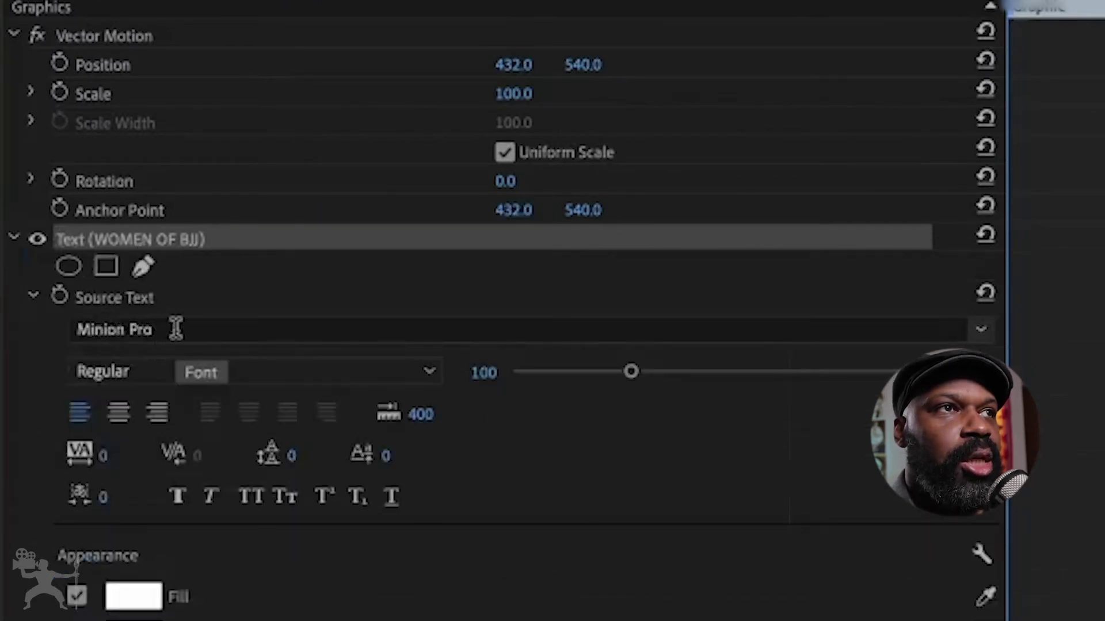
{"action": "left_click", "coordinate": [175, 329]}
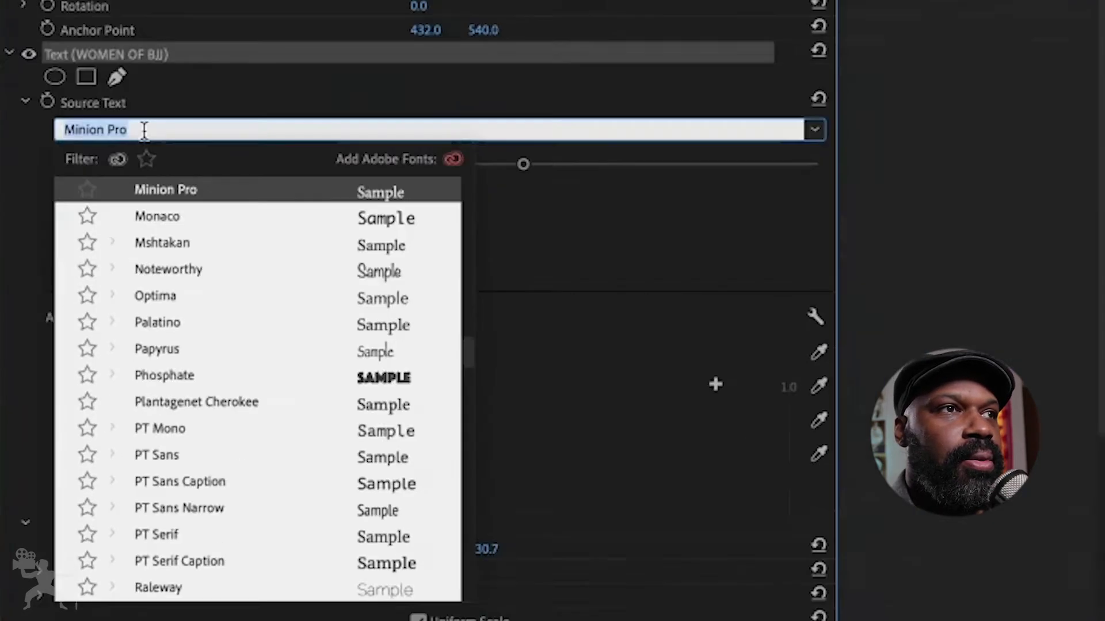
{"action": "scroll", "coordinate": [192, 425], "scroll_direction": "down", "scroll_amount": 3}
{"action": "scroll", "coordinate": [187, 345], "scroll_direction": "down", "scroll_amount": 15}
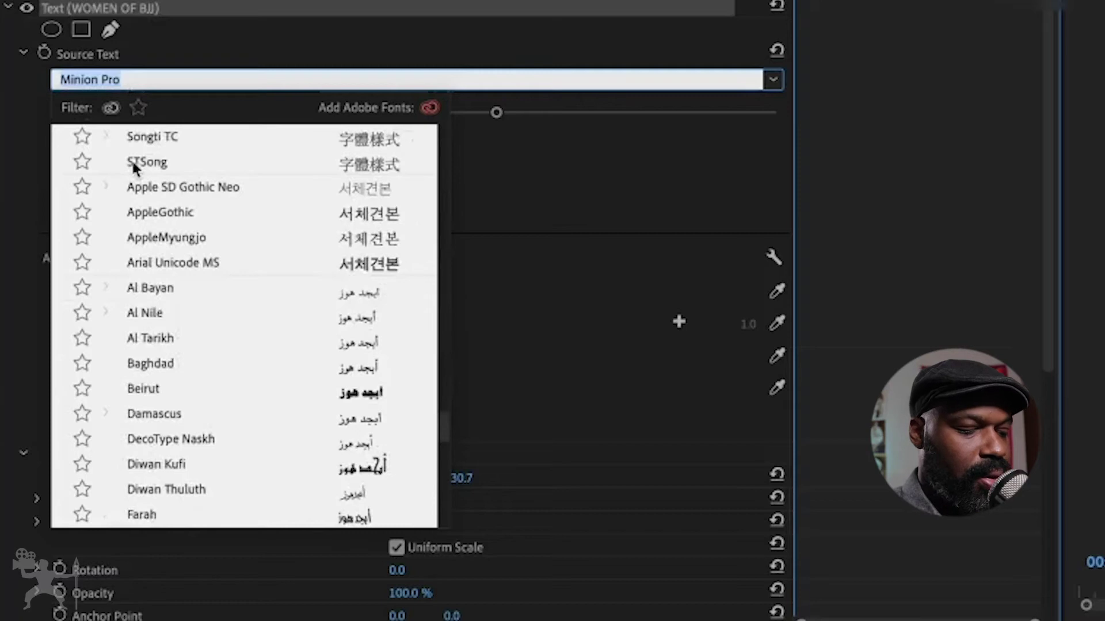
{"action": "type", "text": "IMPA"}
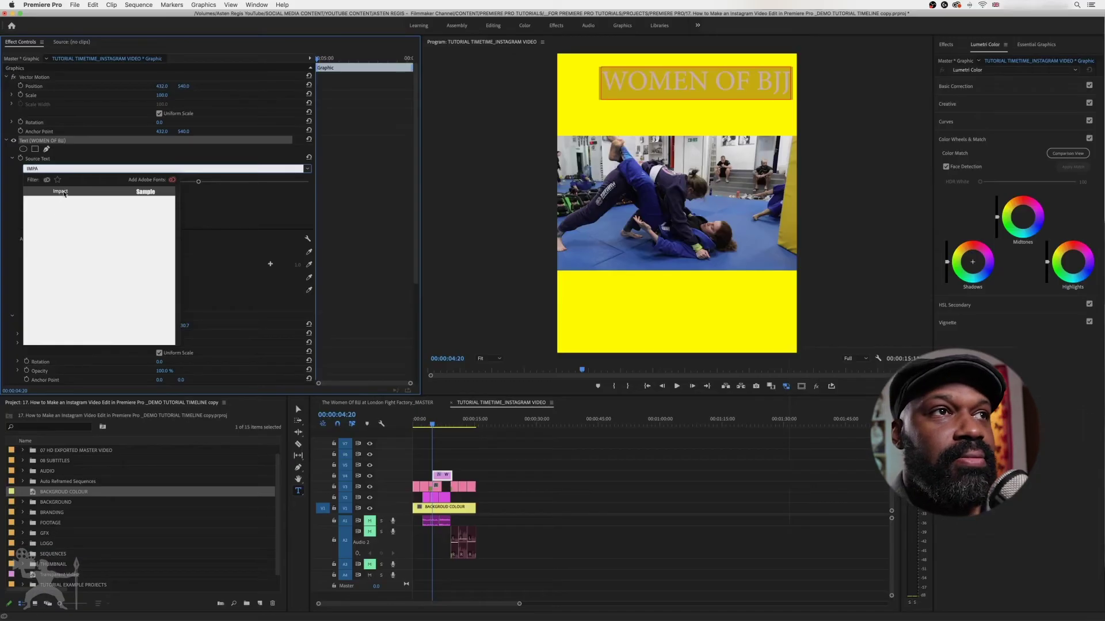
{"action": "left_click", "coordinate": [61, 192]}
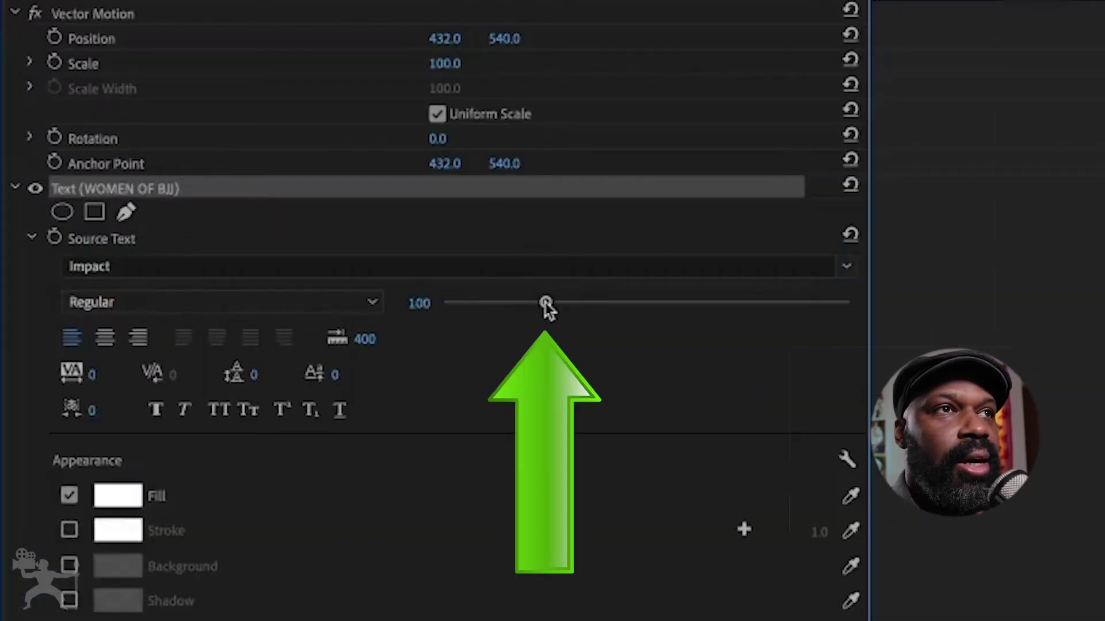
Step: Set the title size to 135 and position it at 341, 611 in the top band
{"action": "left_click_drag", "start_coordinate": [547, 307], "coordinate": [587, 309]}
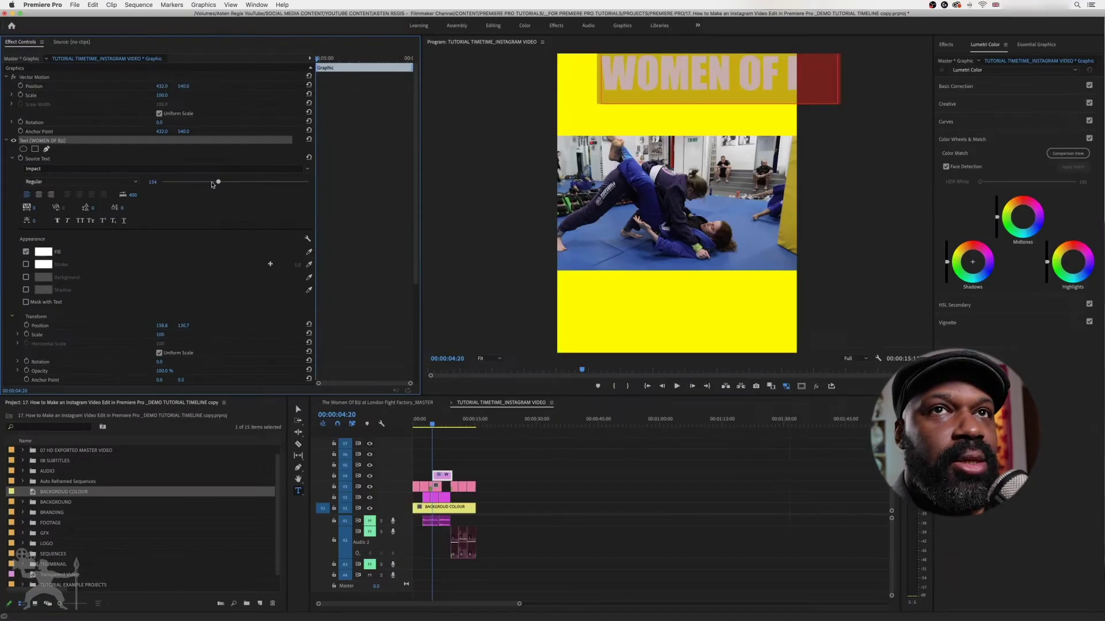
{"action": "left_click_drag", "start_coordinate": [212, 185], "coordinate": [210, 185]}
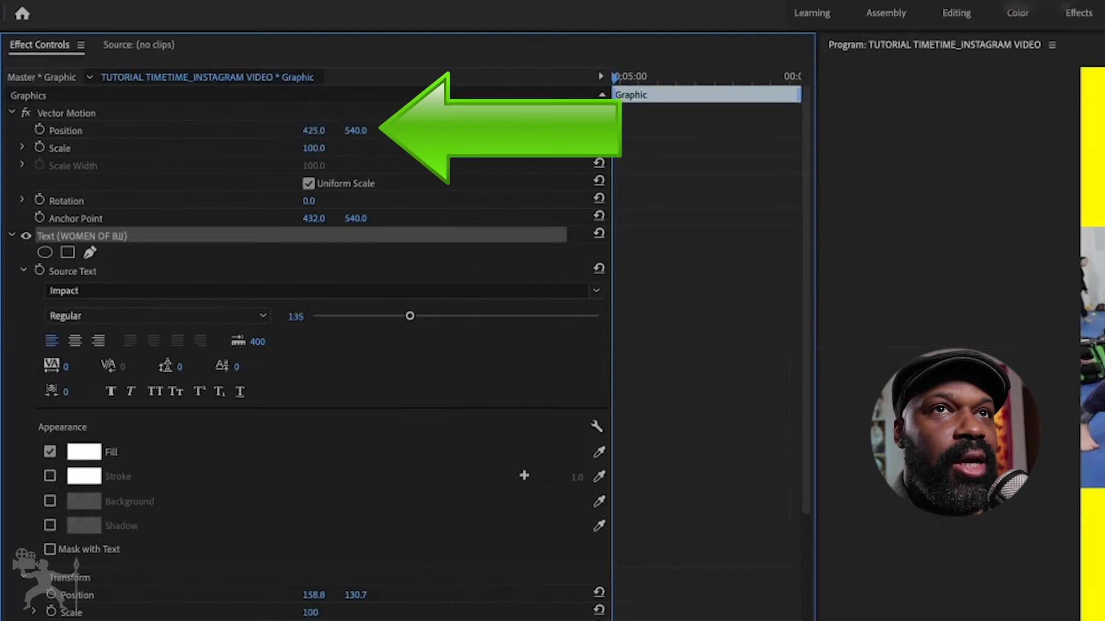
{"action": "left_click_drag", "start_coordinate": [167, 85], "coordinate": [195, 88]}
{"action": "left_click_drag", "start_coordinate": [293, 113], "coordinate": [345, 112]}
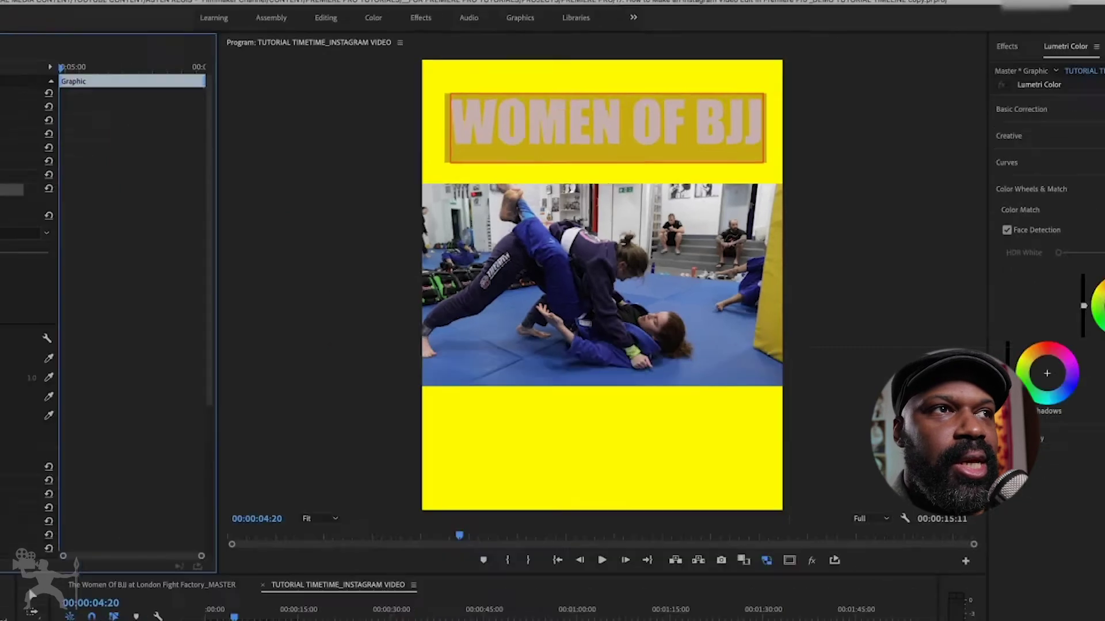
Step: Pick vivid magenta E800F9 in the colour picker for the title's fill
{"action": "left_click", "coordinate": [42, 249]}
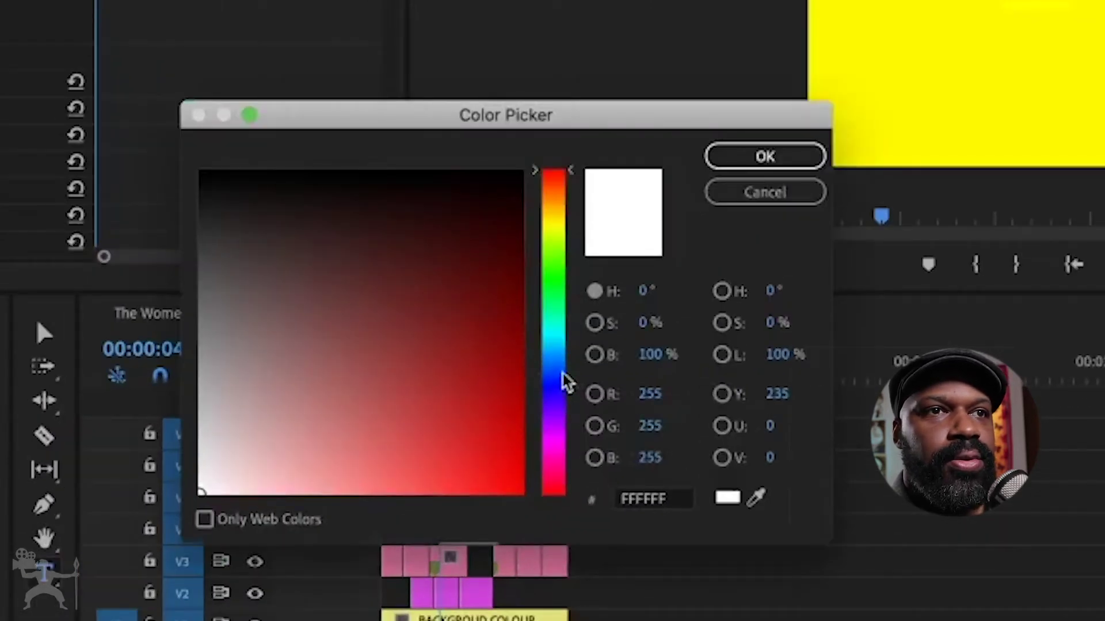
{"action": "left_click_drag", "start_coordinate": [557, 222], "coordinate": [570, 370]}
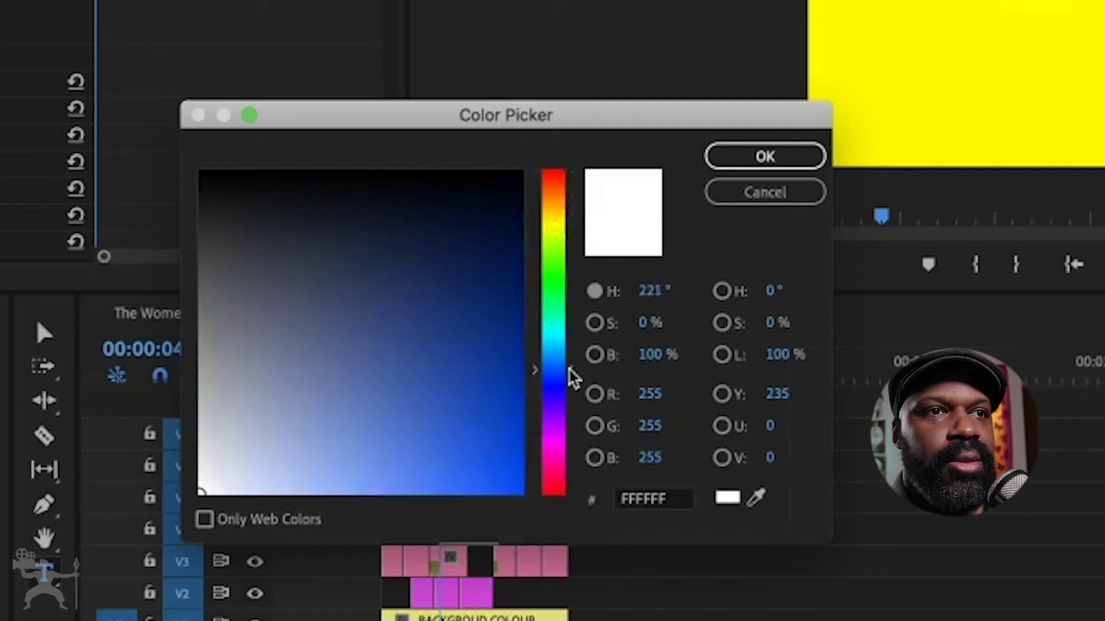
{"action": "left_click_drag", "start_coordinate": [495, 328], "coordinate": [536, 487]}
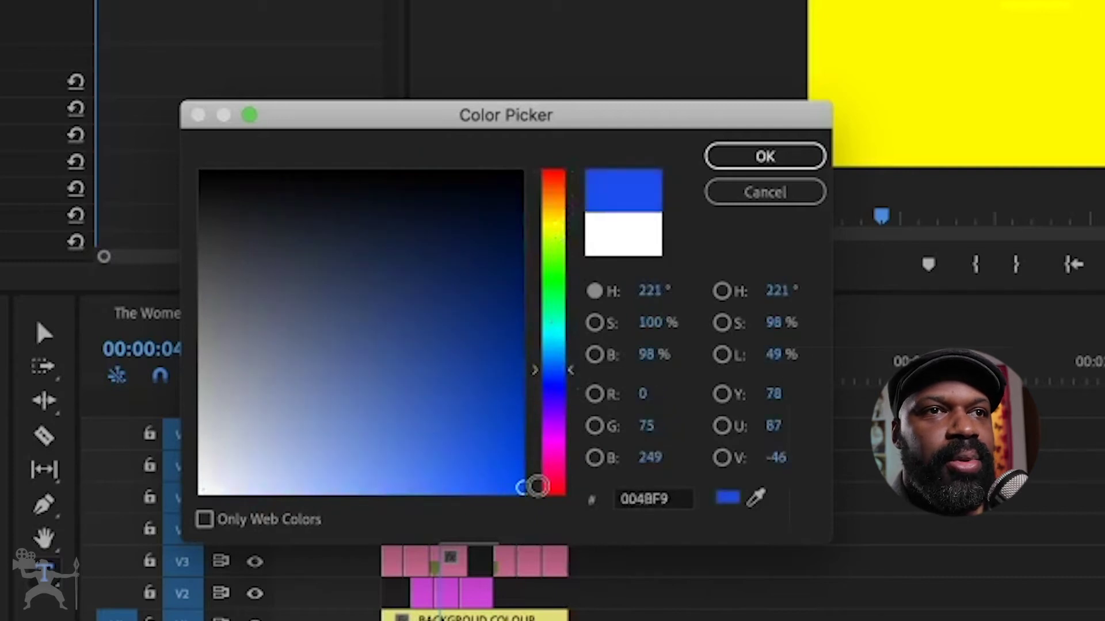
{"action": "left_click_drag", "start_coordinate": [563, 436], "coordinate": [567, 450]}
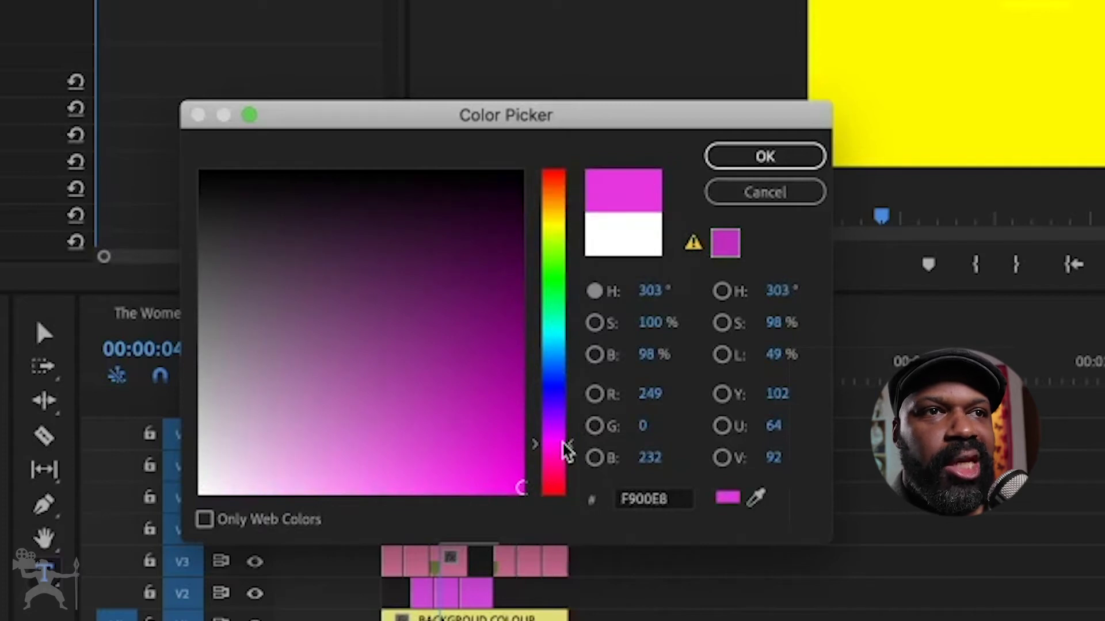
{"action": "left_click_drag", "start_coordinate": [562, 451], "coordinate": [562, 444]}
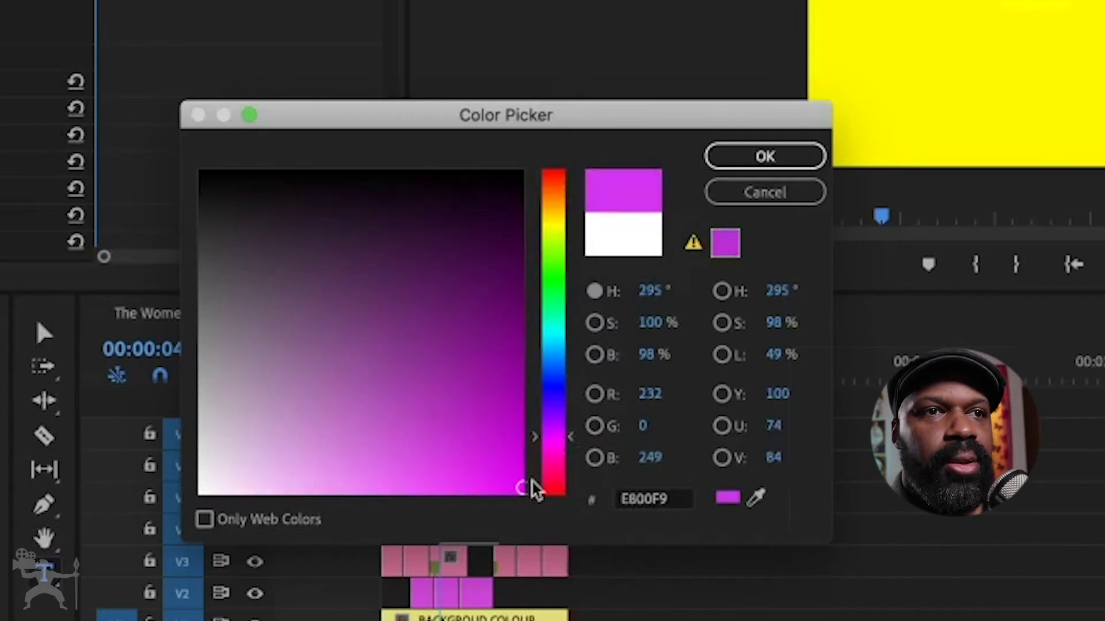
{"action": "left_click", "coordinate": [518, 486]}
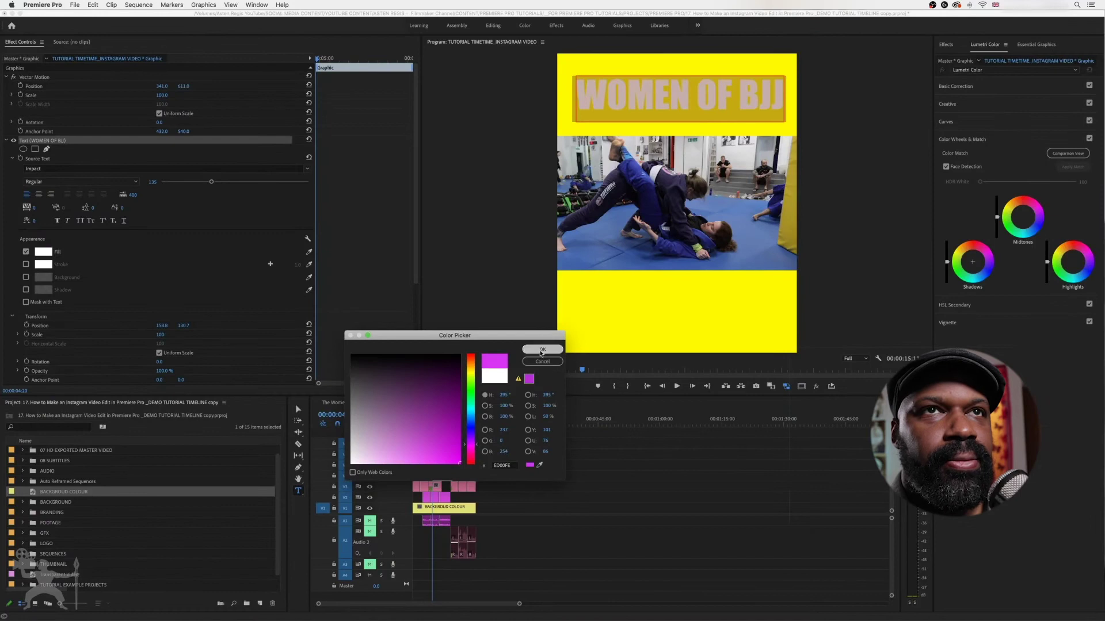
Step: Apply the magenta fill and add a black 000000 stroke of width 17
{"action": "left_click", "coordinate": [542, 350]}
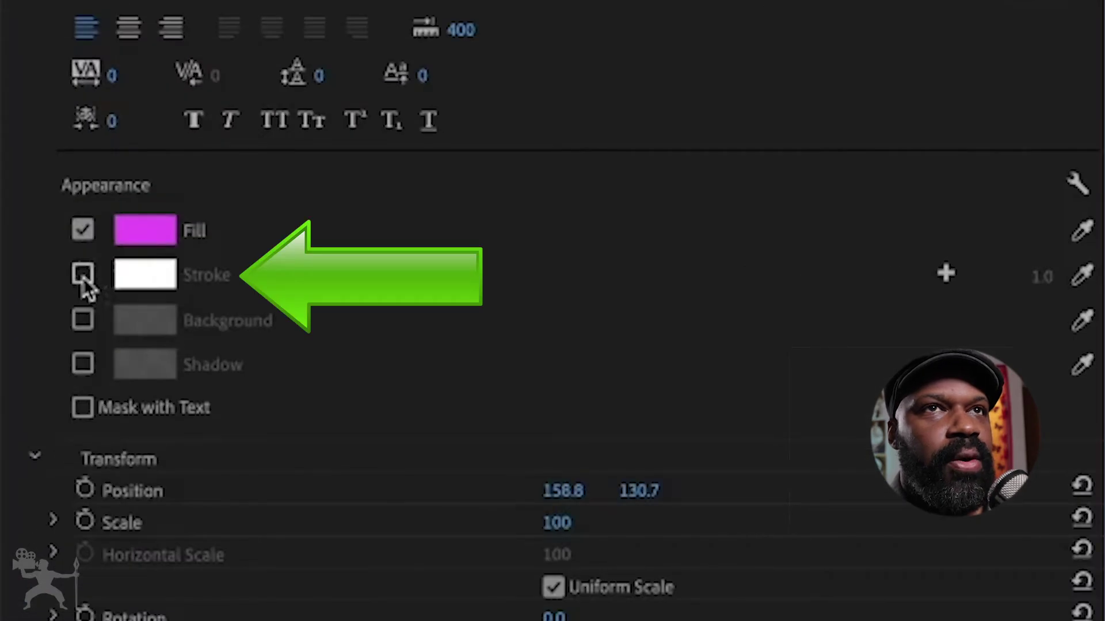
{"action": "left_click", "coordinate": [83, 276]}
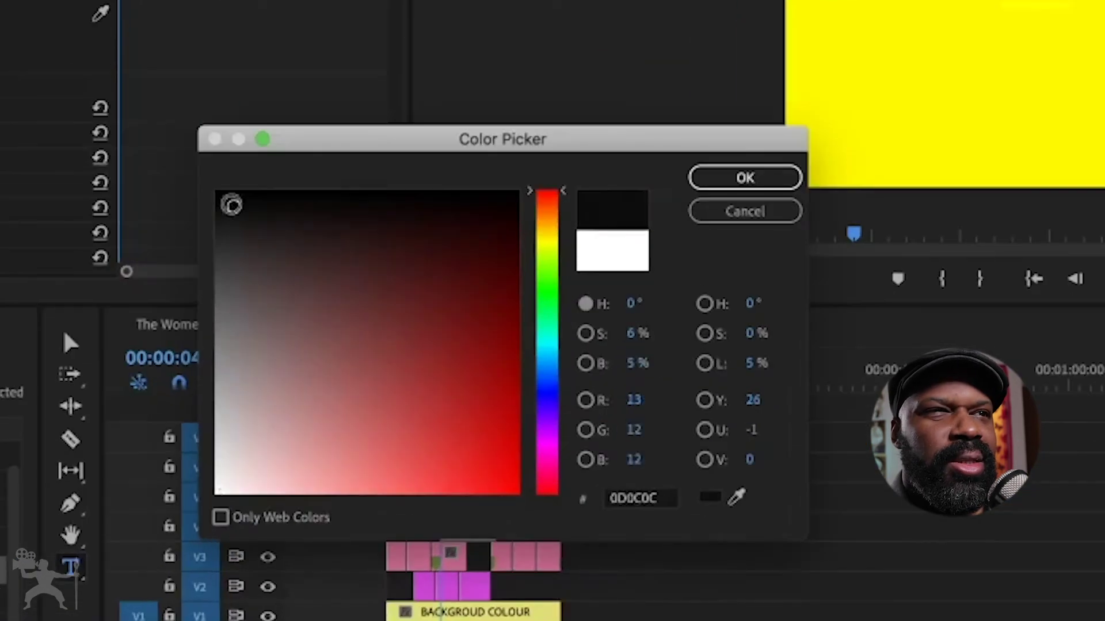
{"action": "left_click_drag", "start_coordinate": [229, 203], "coordinate": [203, 179]}
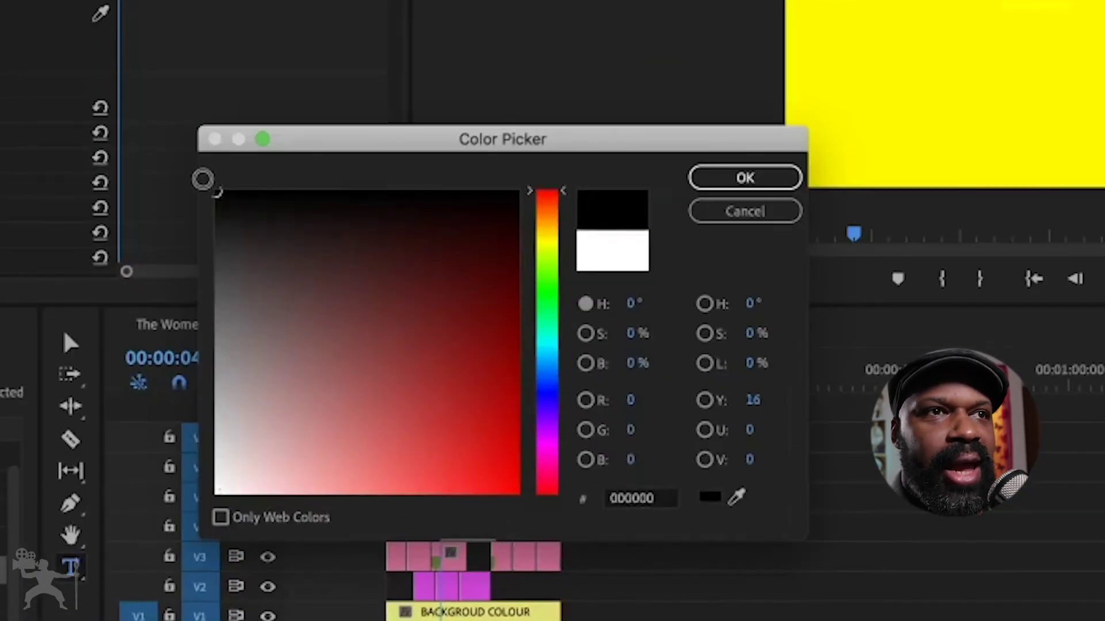
{"action": "left_click", "coordinate": [725, 178]}
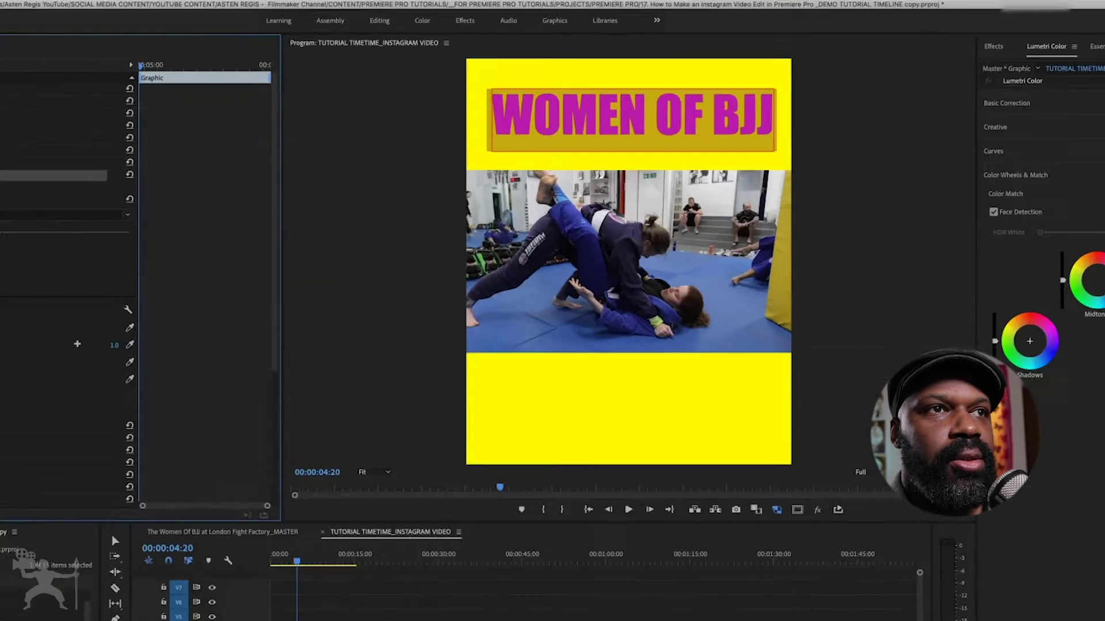
{"action": "left_click_drag", "start_coordinate": [77, 343], "coordinate": [106, 344]}
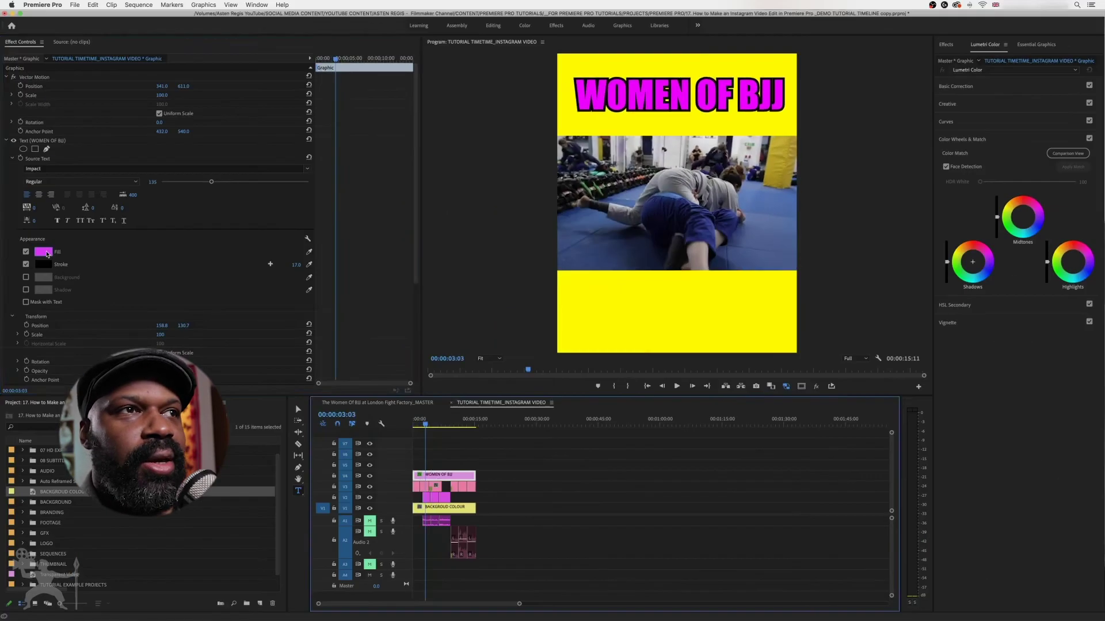
Step: Change the title fill to medium blue 4648F4 and thin its black stroke to width 14
{"action": "left_click", "coordinate": [44, 252]}
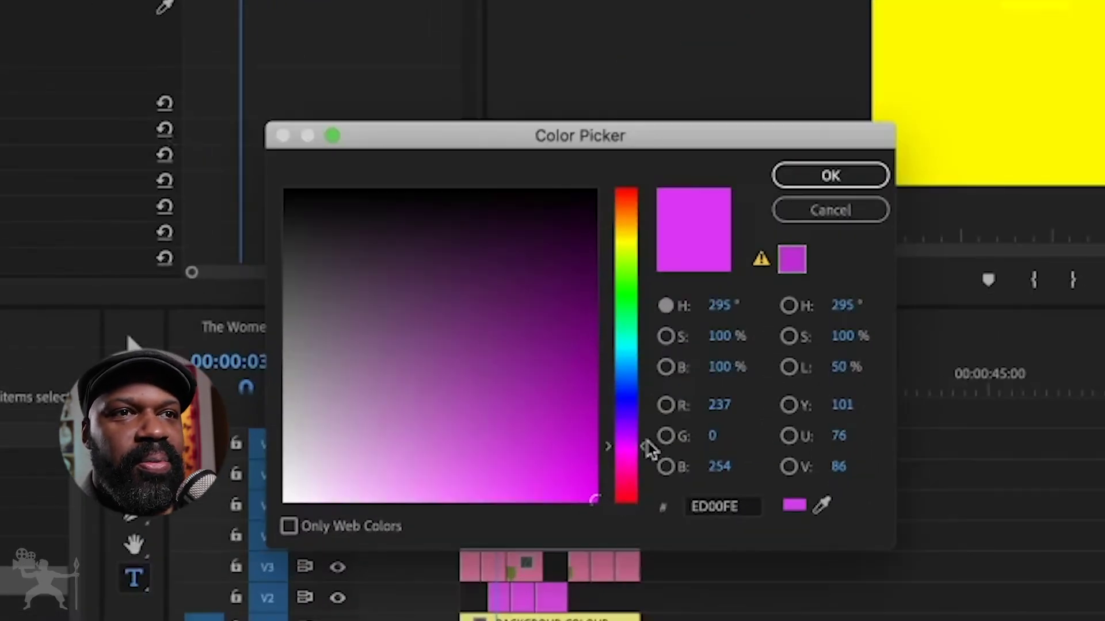
{"action": "left_click_drag", "start_coordinate": [481, 446], "coordinate": [476, 438]}
{"action": "left_click_drag", "start_coordinate": [642, 431], "coordinate": [637, 399]}
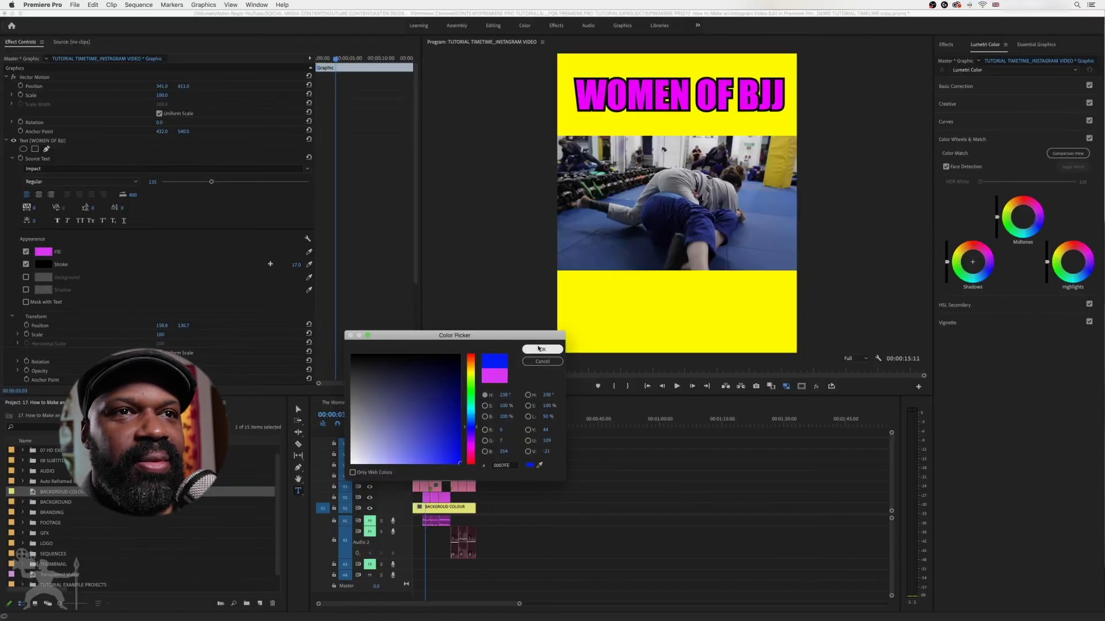
{"action": "left_click", "coordinate": [541, 349]}
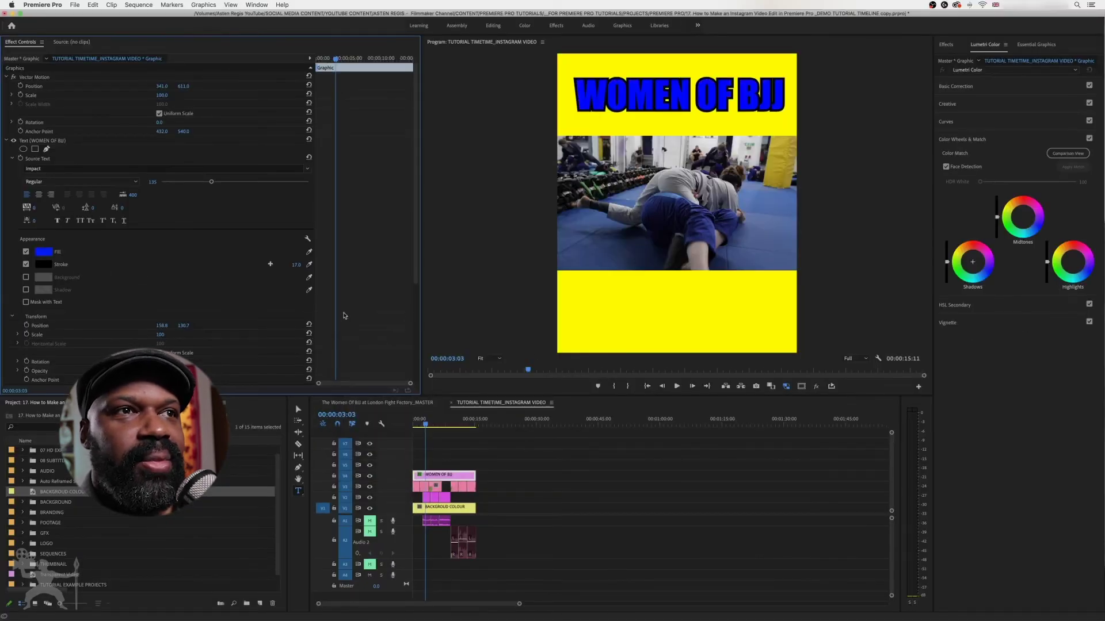
{"action": "left_click", "coordinate": [50, 257]}
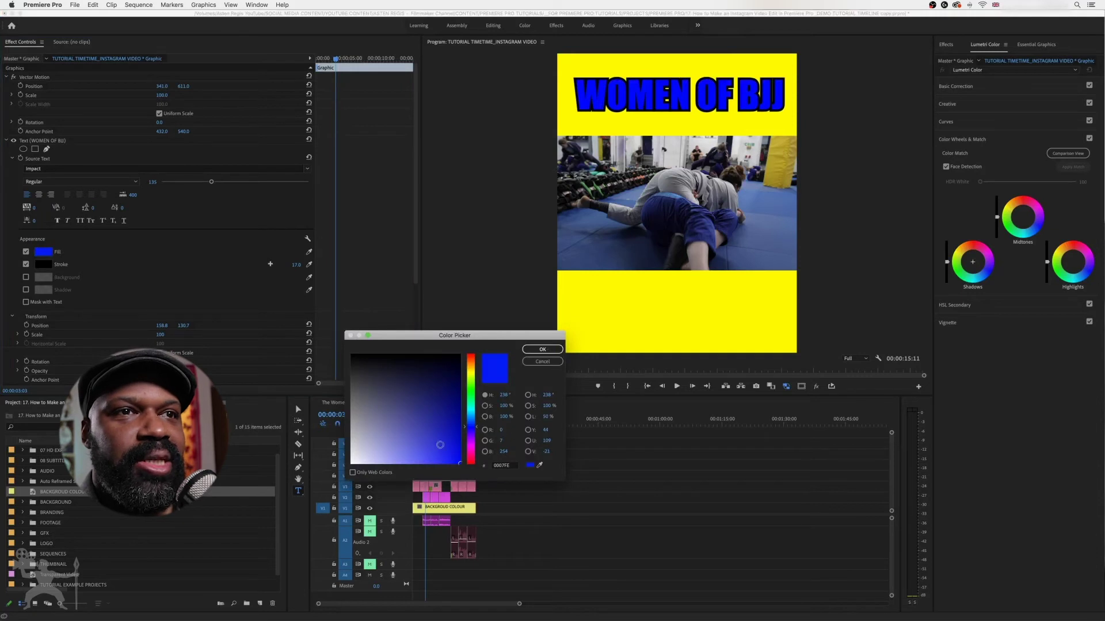
{"action": "mouse_move", "coordinate": [460, 463]}
{"action": "left_mouse_down"}
{"action": "mouse_move", "coordinate": [429, 459]}
{"action": "mouse_move", "coordinate": [437, 463]}
{"action": "left_mouse_up"}
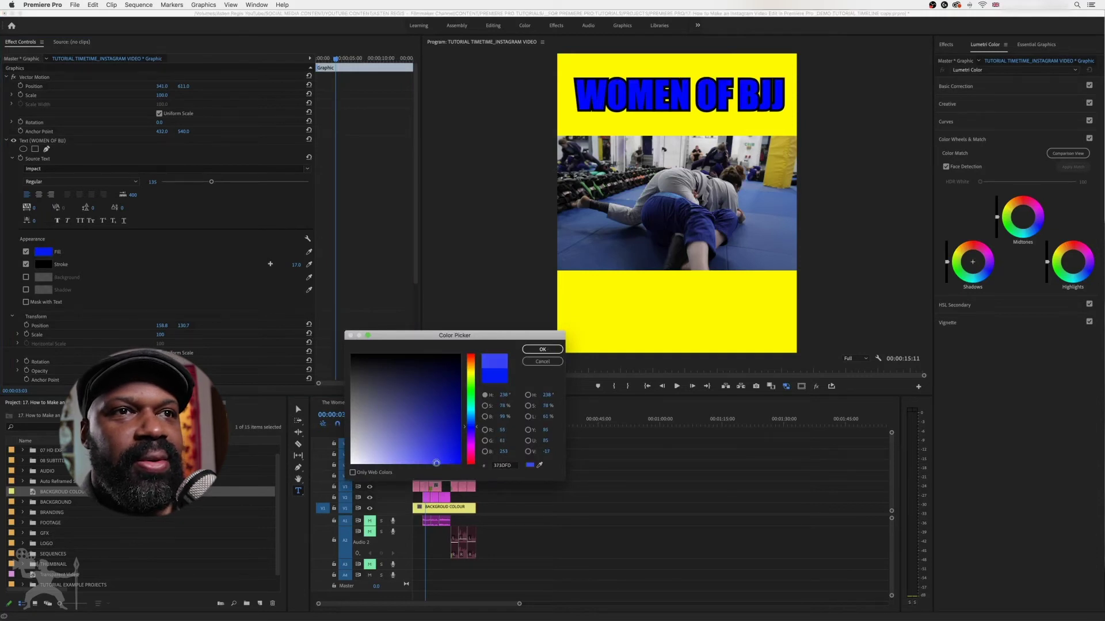
{"action": "left_click", "coordinate": [541, 349]}
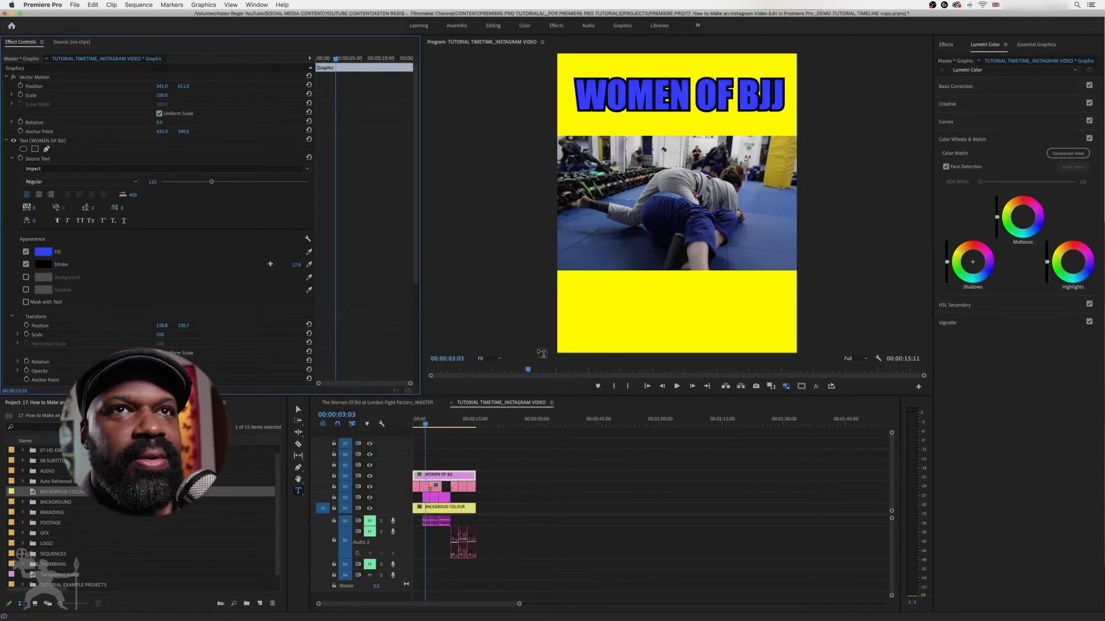
{"action": "left_click_drag", "start_coordinate": [296, 265], "coordinate": [286, 265]}
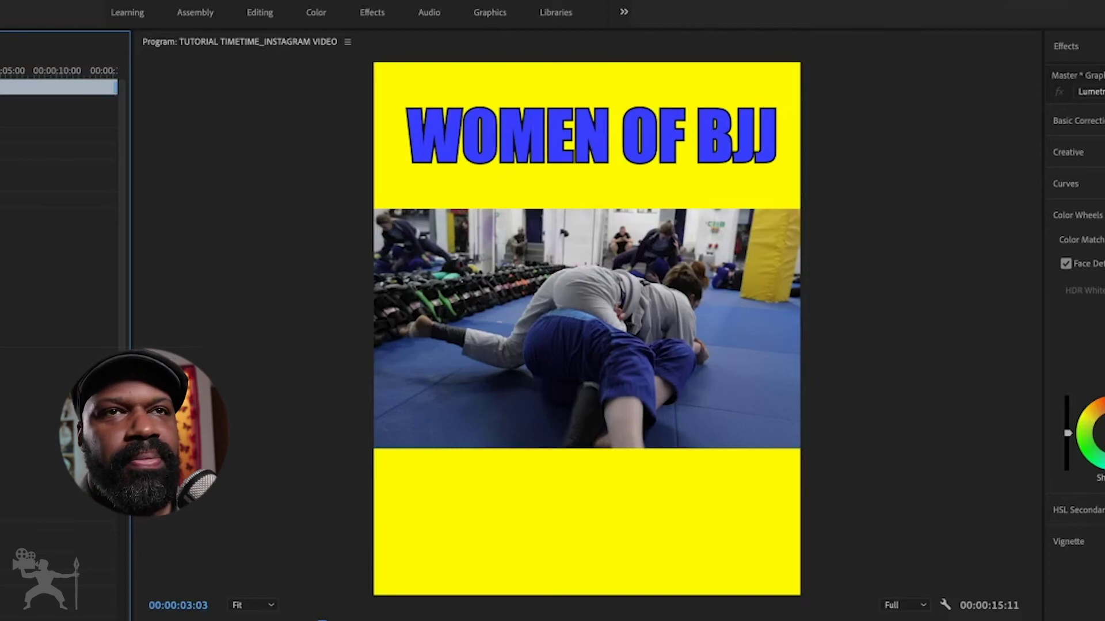
Step: Preview the title in playback, then stop near 00:00:02:10 and clear the timeline selection
{"action": "left_click", "coordinate": [496, 454]}
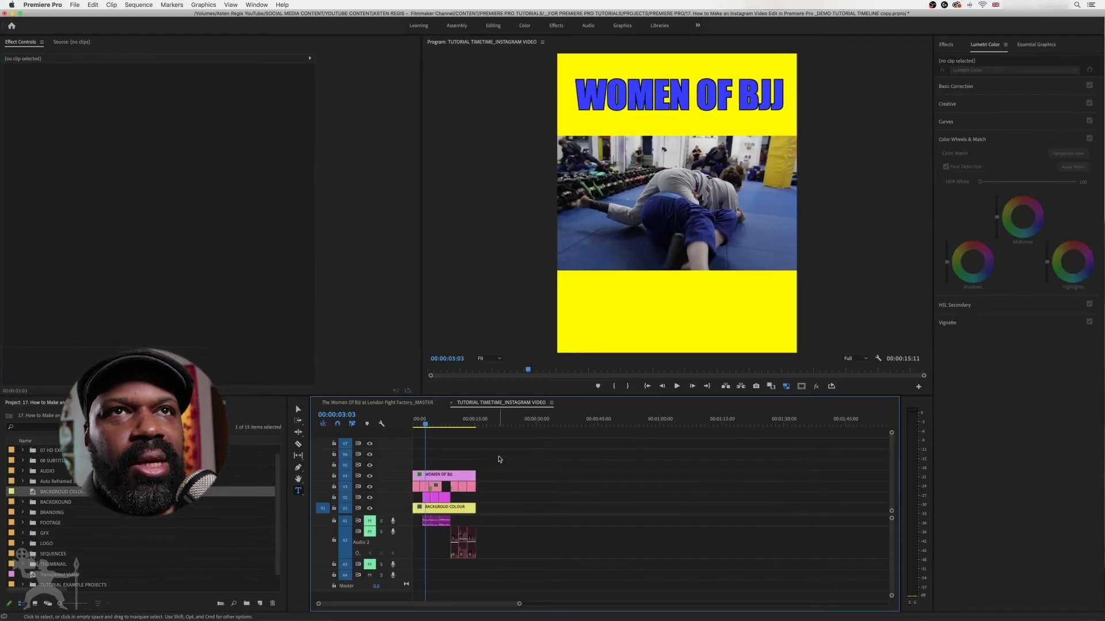
{"action": "key", "text": "space"}
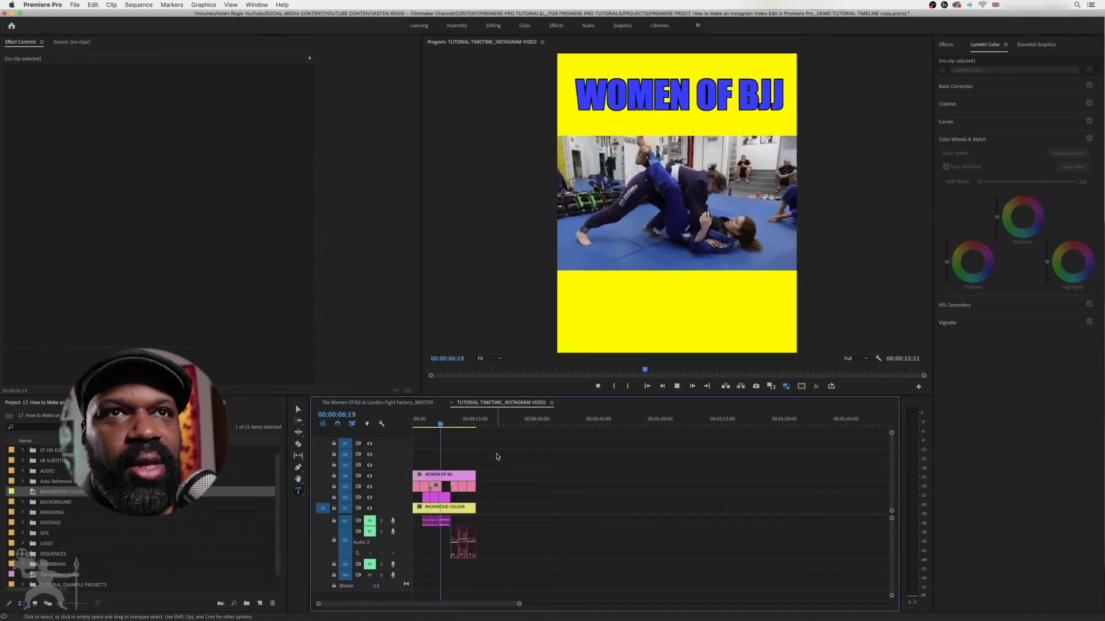
{"action": "key", "text": "space"}
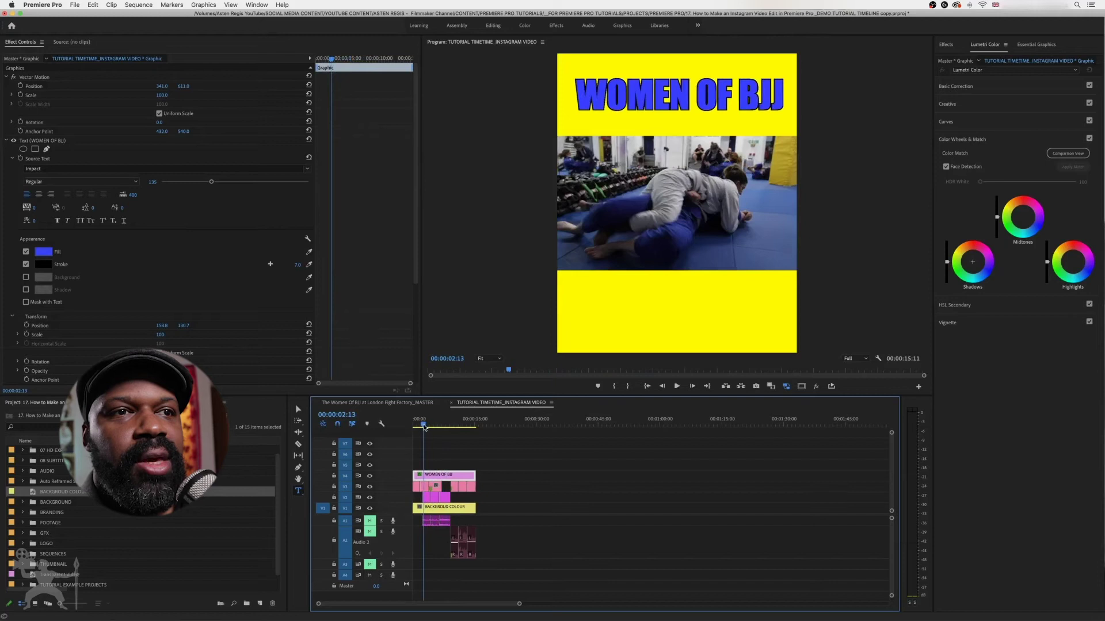
{"action": "left_click_drag", "start_coordinate": [424, 428], "coordinate": [470, 485]}
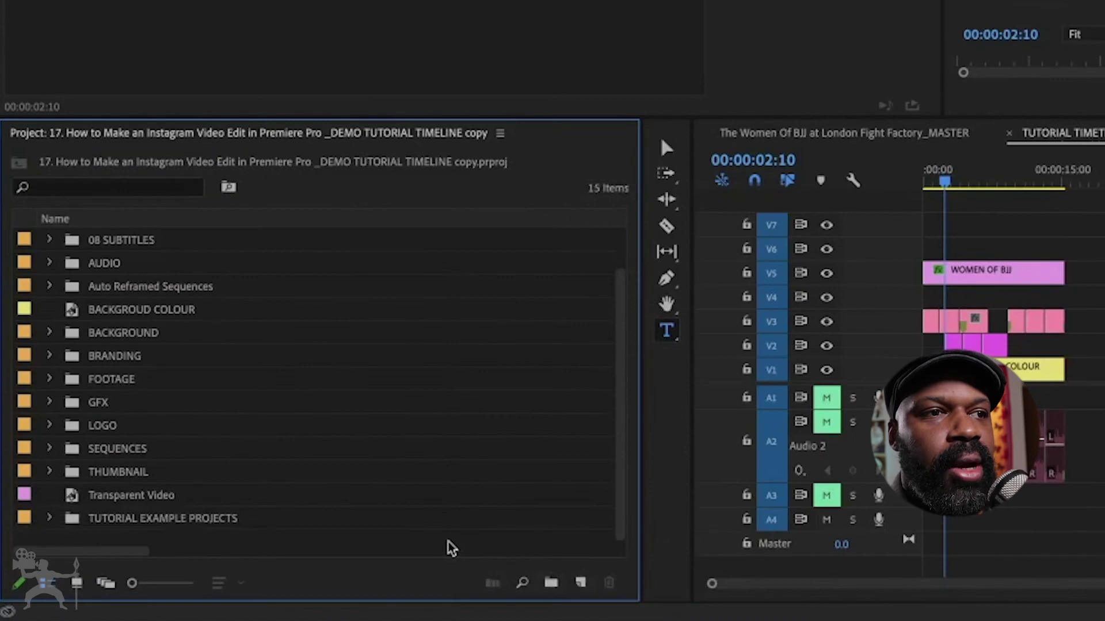
Step: Add a new Open Captions item (864×1080, 25 fps) to the project
{"action": "right_click", "coordinate": [450, 547]}
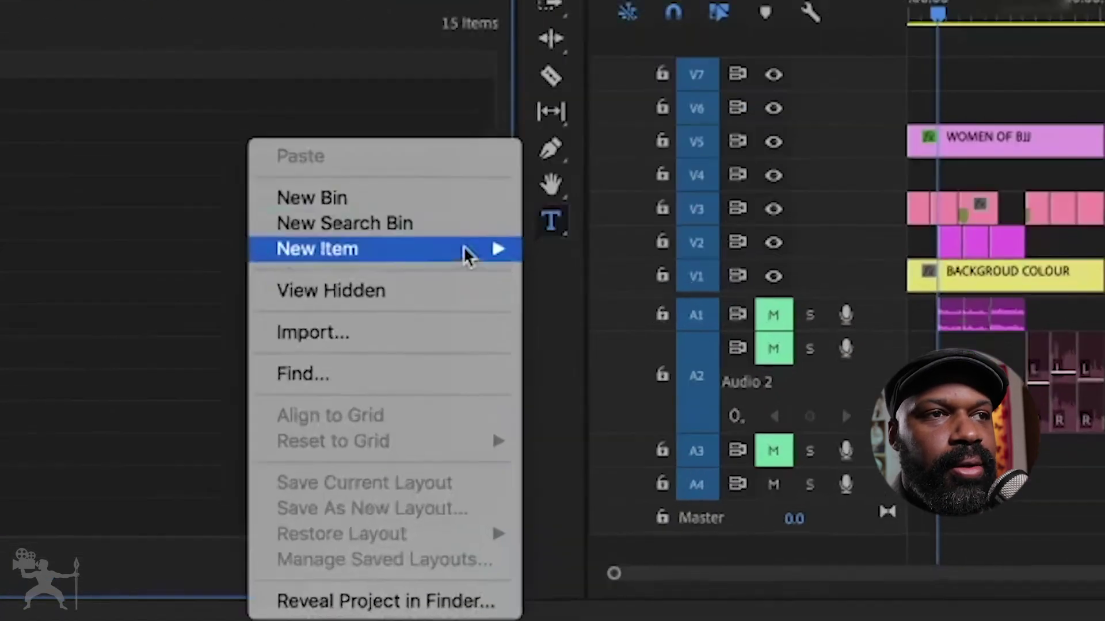
{"action": "mouse_move", "coordinate": [575, 351]}
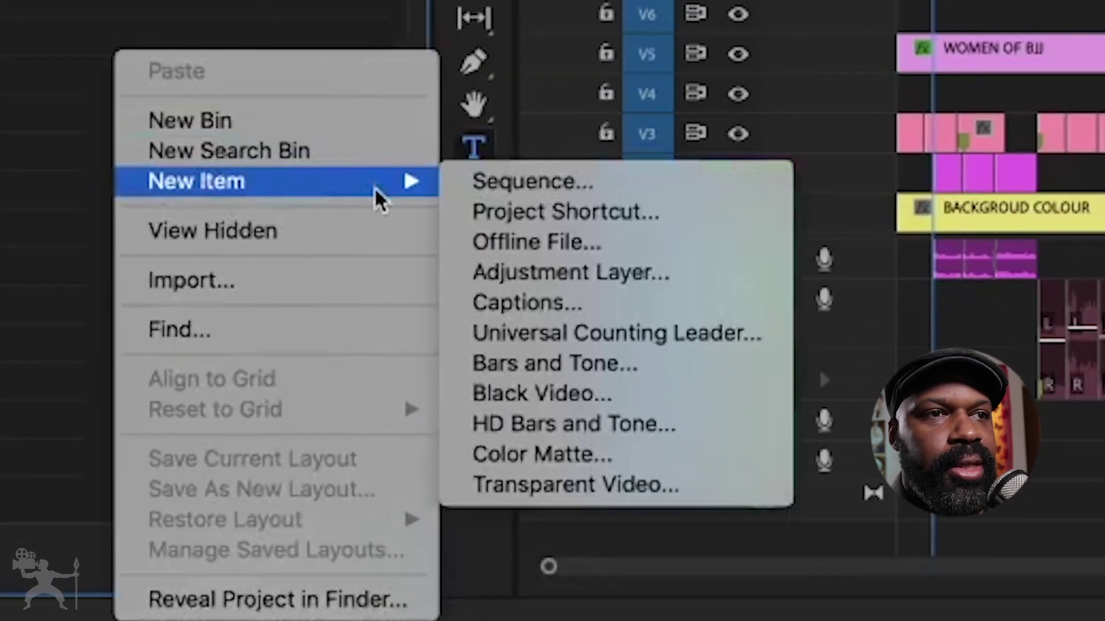
{"action": "left_click", "coordinate": [613, 306]}
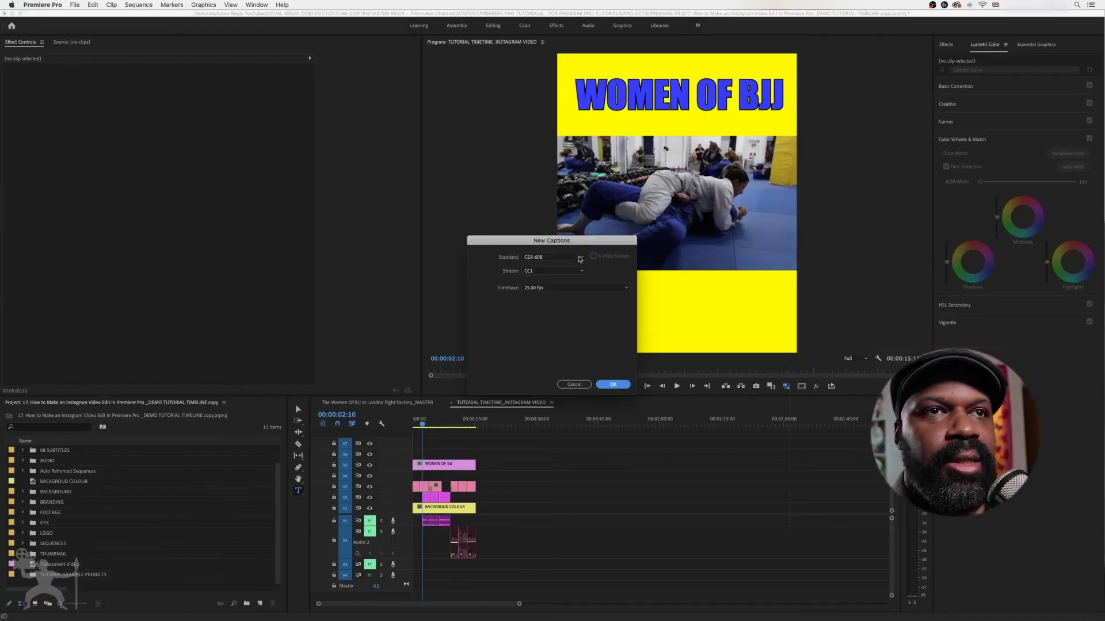
{"action": "left_click", "coordinate": [579, 257]}
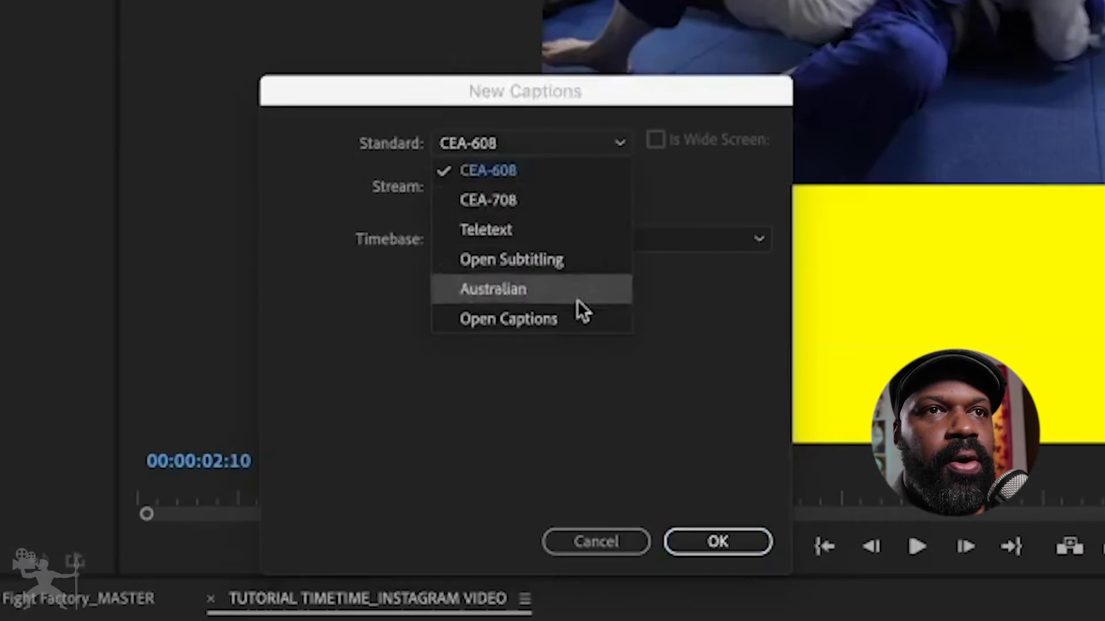
{"action": "left_click", "coordinate": [579, 311]}
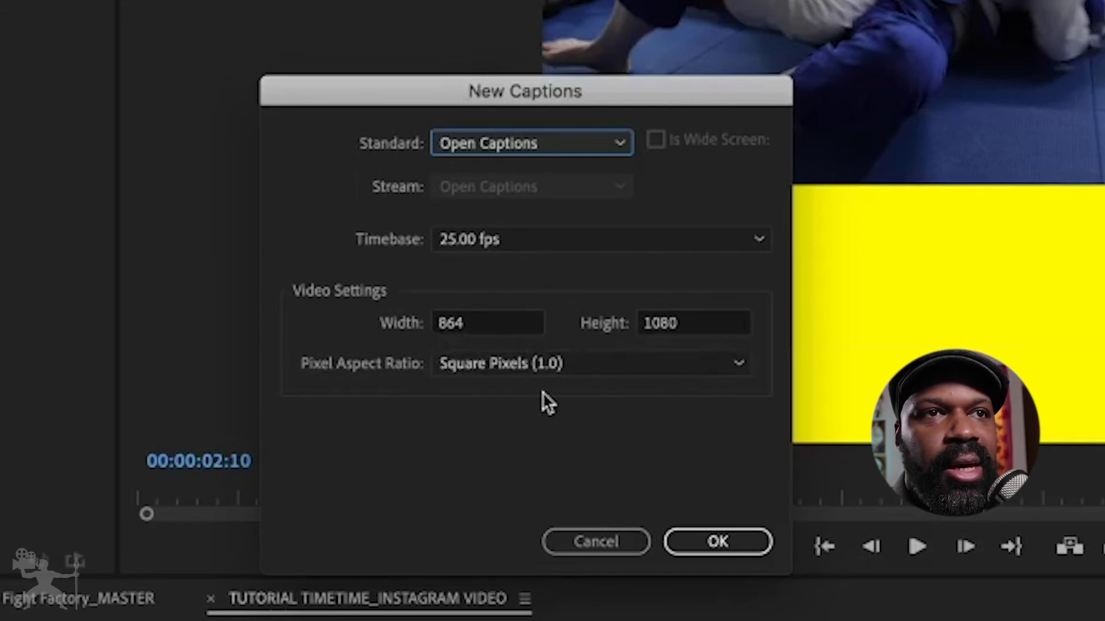
{"action": "left_click", "coordinate": [731, 541]}
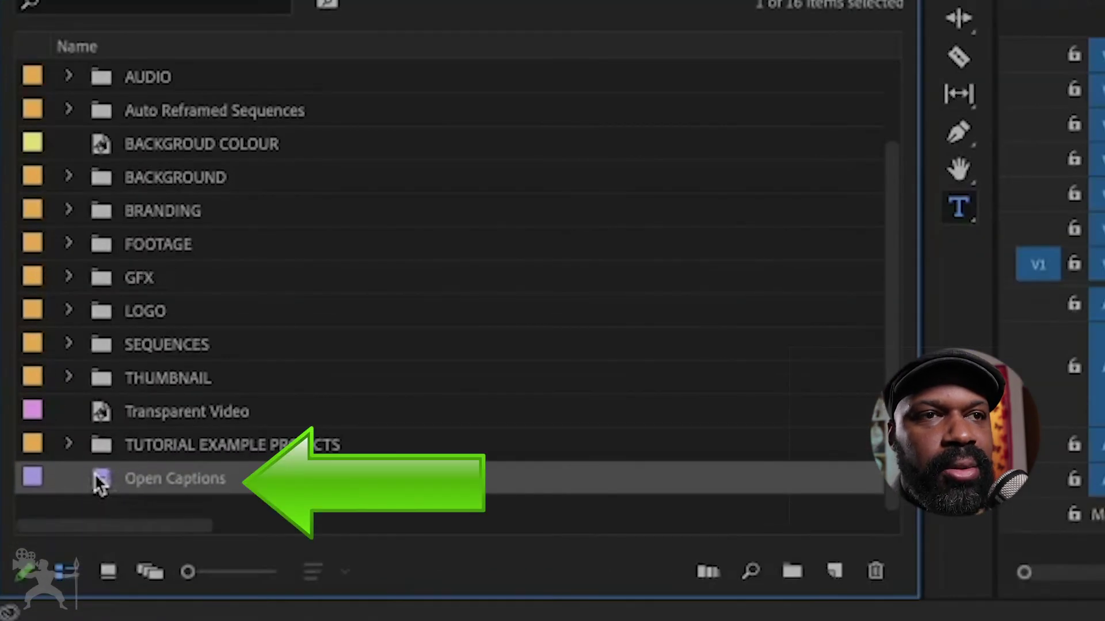
Step: Place Open Captions on V4, lengthen it to about 15 s, and slide the placeholder caption to roughly 2.5–9 s
{"action": "left_click_drag", "start_coordinate": [101, 485], "coordinate": [1102, 158]}
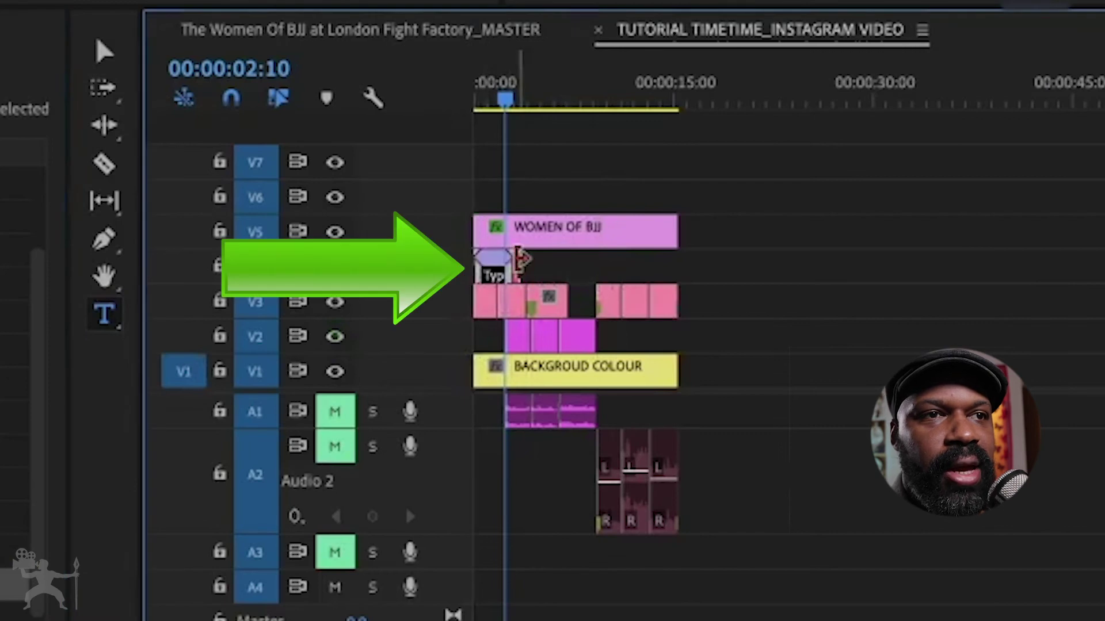
{"action": "left_click_drag", "start_coordinate": [521, 260], "coordinate": [682, 257]}
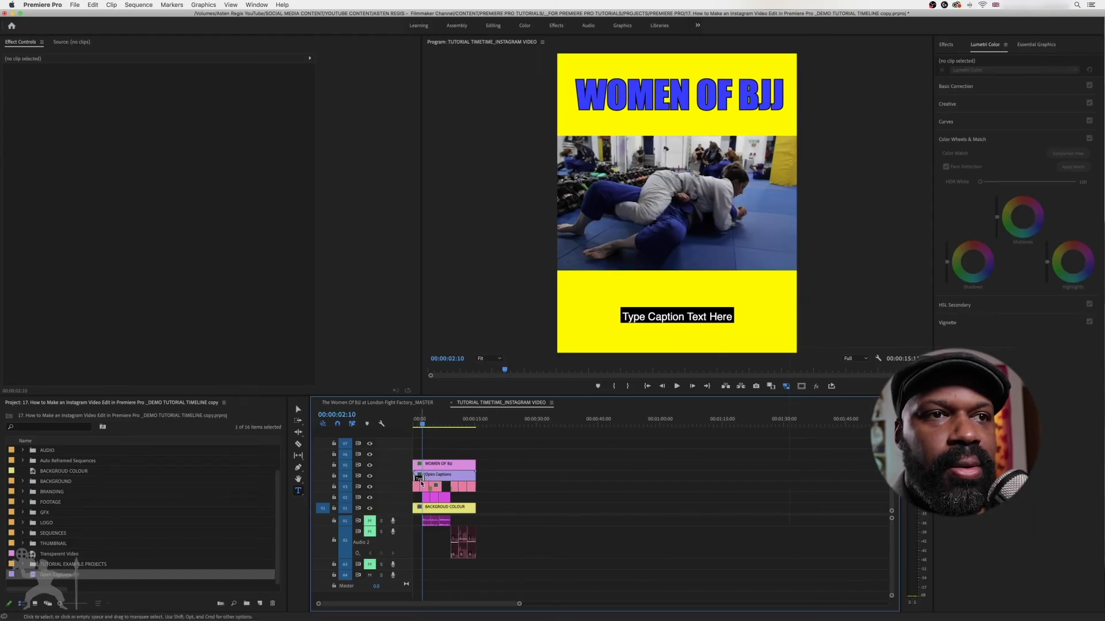
{"action": "key", "text": "equal"}
{"action": "key", "text": "equal"}
{"action": "key", "text": "equal"}
{"action": "key", "text": "equal"}
{"action": "key", "text": "equal"}
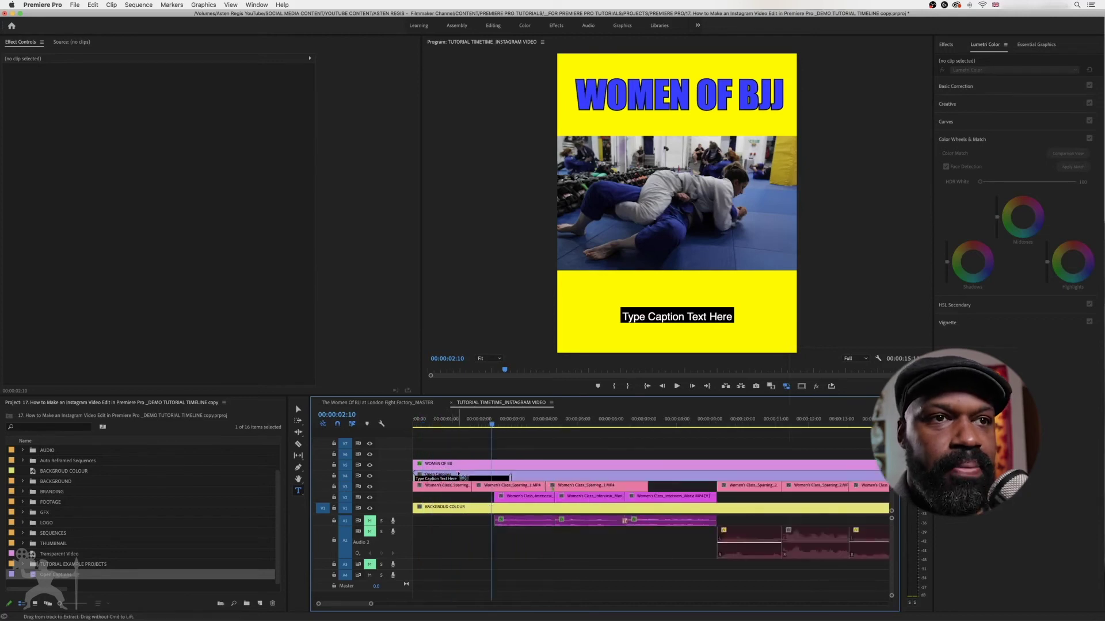
{"action": "left_click", "coordinate": [467, 480]}
{"action": "key", "text": "minus"}
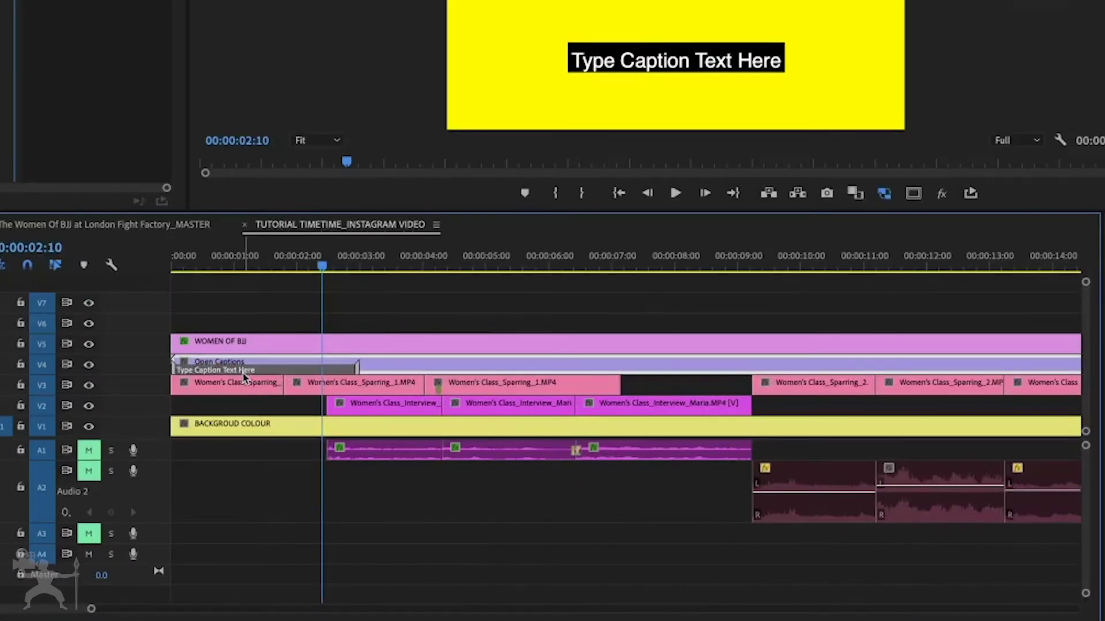
{"action": "left_click_drag", "start_coordinate": [244, 374], "coordinate": [690, 377]}
{"action": "left_click", "coordinate": [650, 266]}
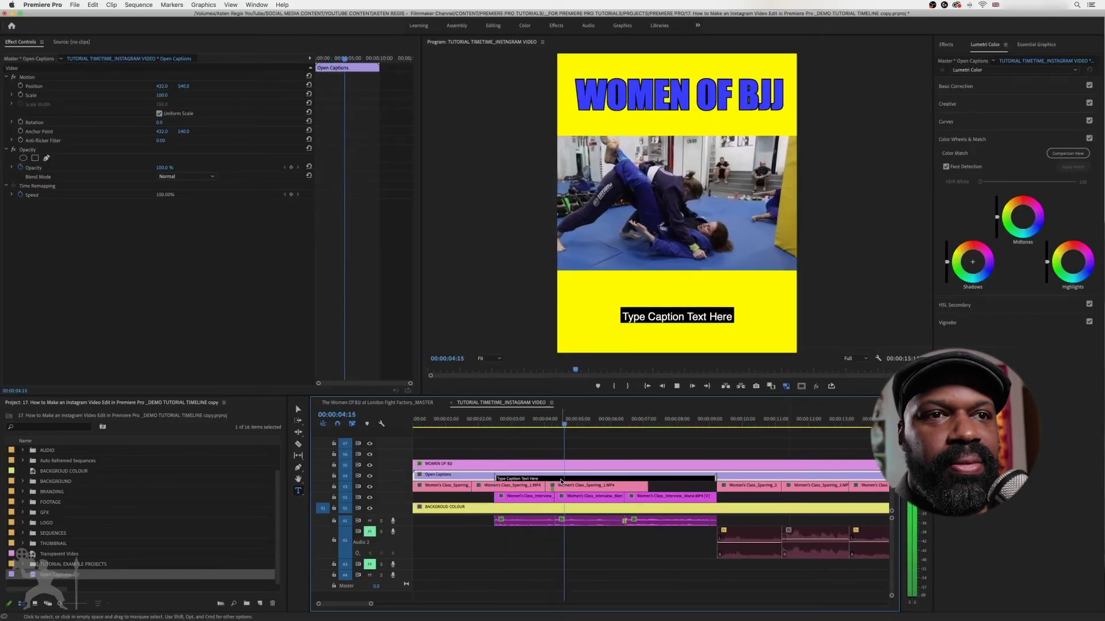
Step: Replace the placeholder caption text with 'I have been training Jiu-Jitsu'
{"action": "double_click", "coordinate": [559, 479]}
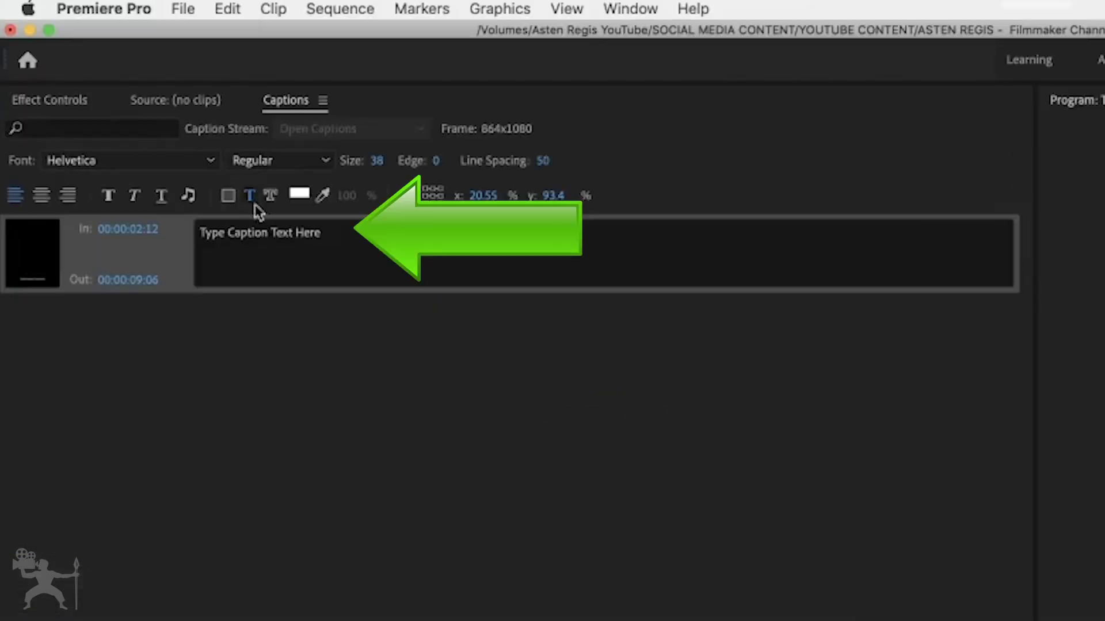
{"action": "triple_click", "coordinate": [324, 247]}
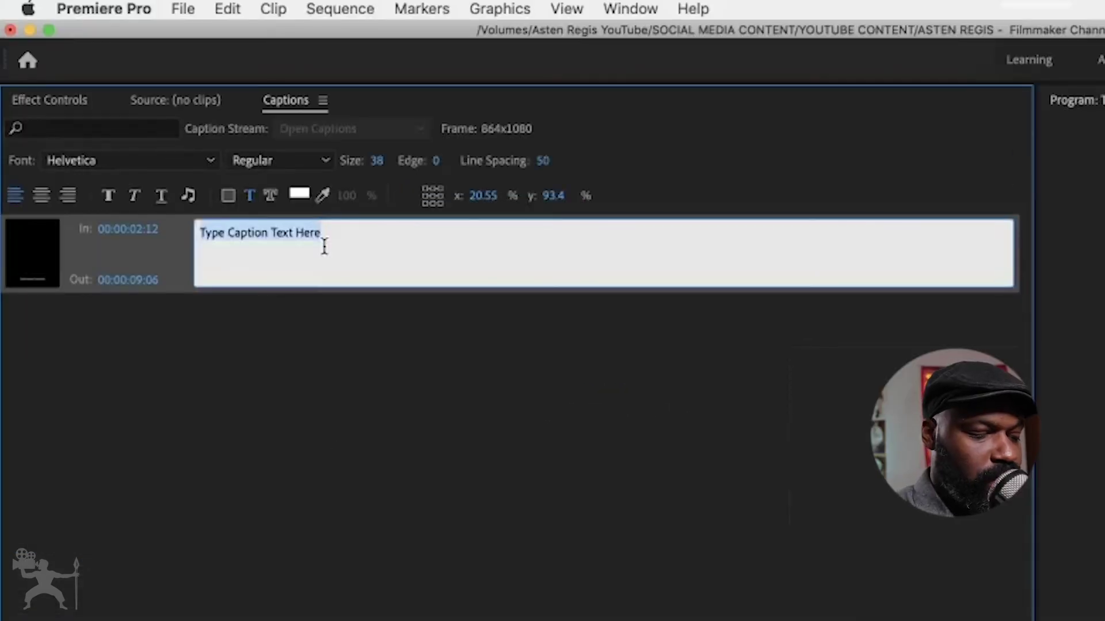
{"action": "type", "text": "I h"}
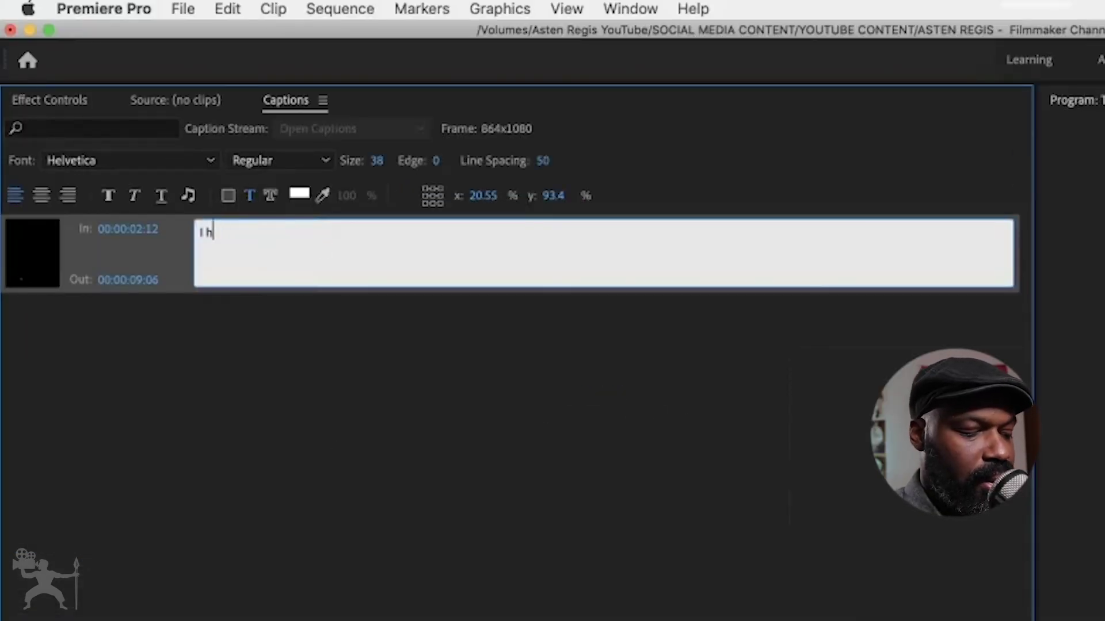
{"action": "type", "text": "ave been training Jiu-J"}
{"action": "type", "text": "itsu"}
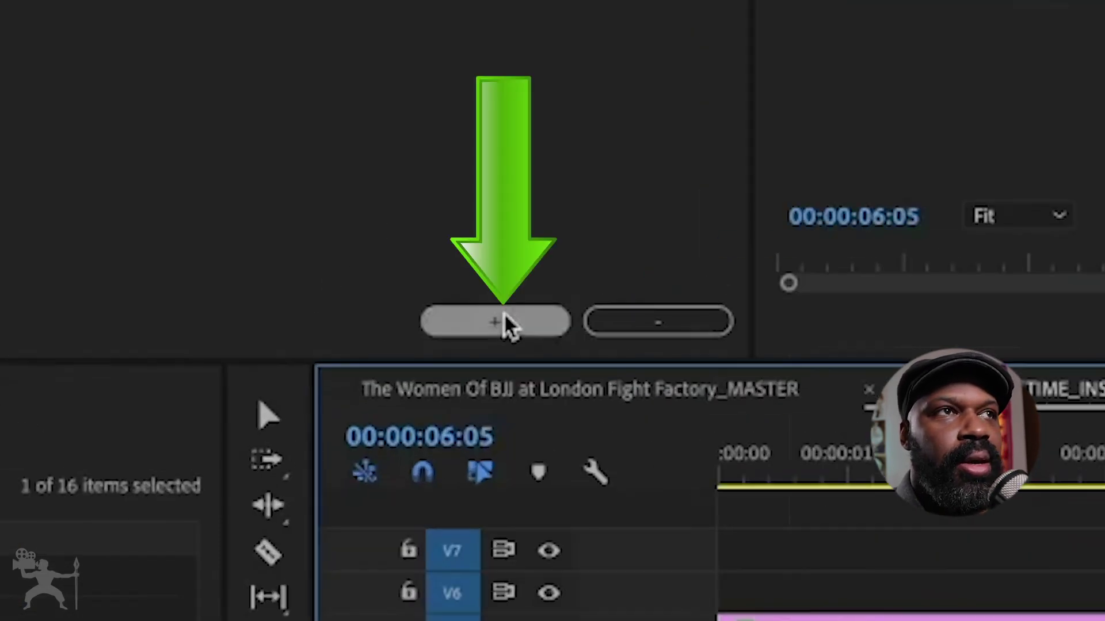
Step: Add a second caption reading 'for like 1 year and 6 months'
{"action": "left_click", "coordinate": [358, 386]}
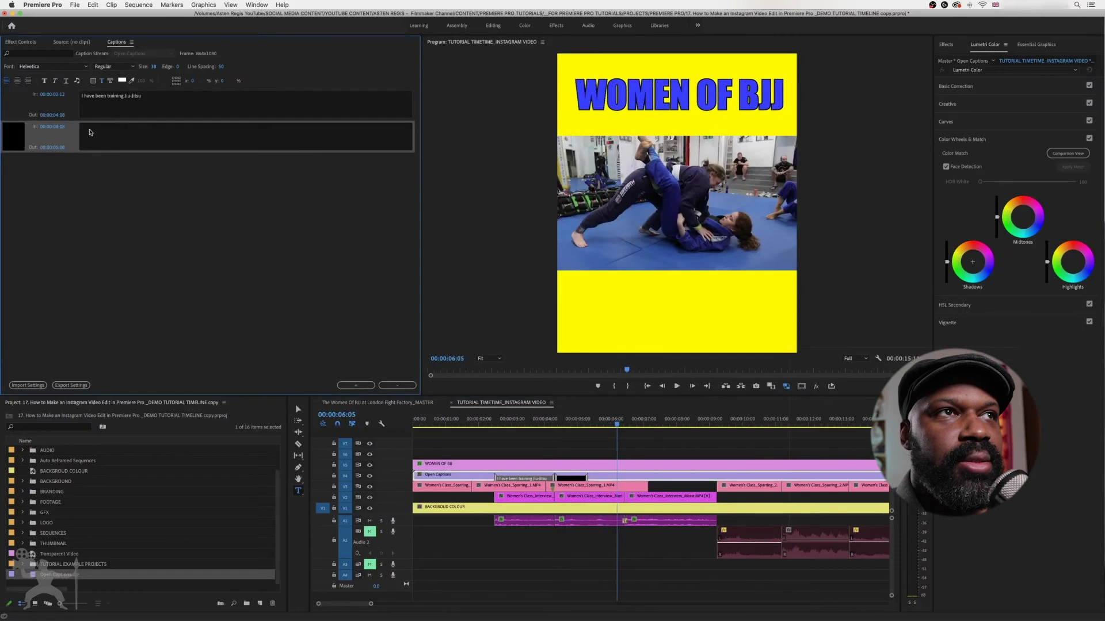
{"action": "left_click", "coordinate": [115, 138]}
{"action": "type", "text": "for like 1 year and"}
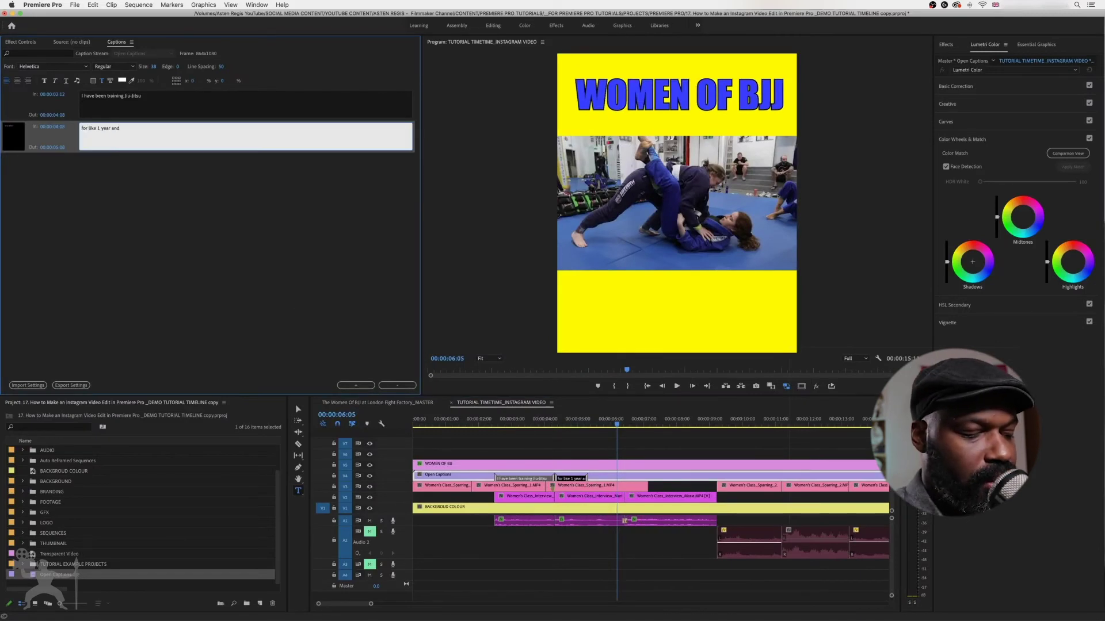
{"action": "type", "text": "6 months"}
{"action": "left_click", "coordinate": [585, 479]}
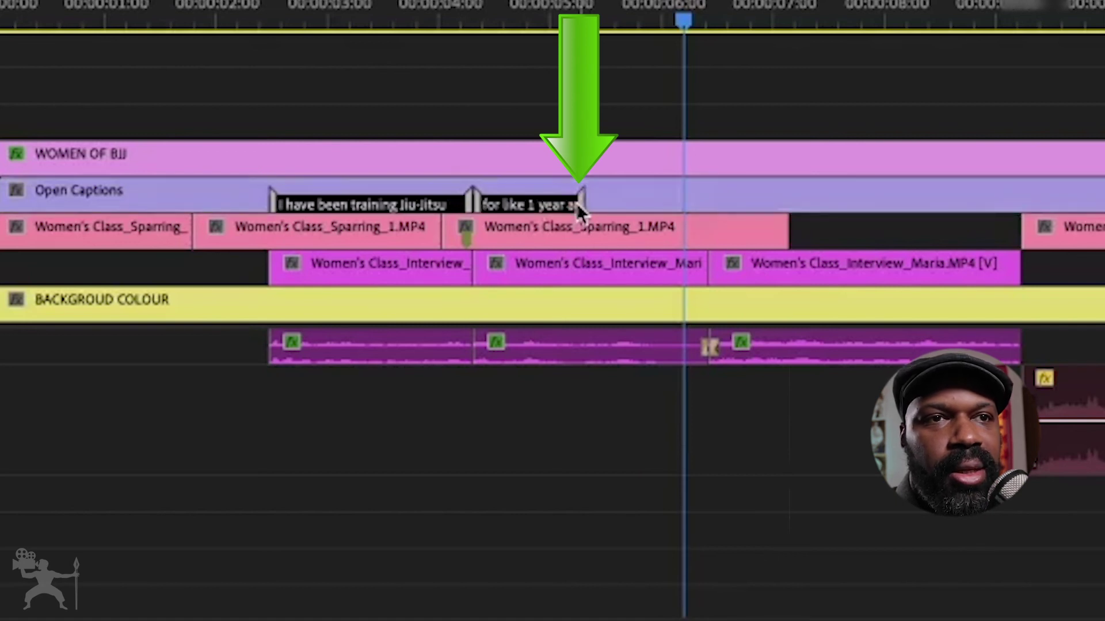
Step: Extend the second caption to run 00:00:03:20 to 00:00:06:11 and play back to check timing
{"action": "left_click_drag", "start_coordinate": [581, 210], "coordinate": [707, 212]}
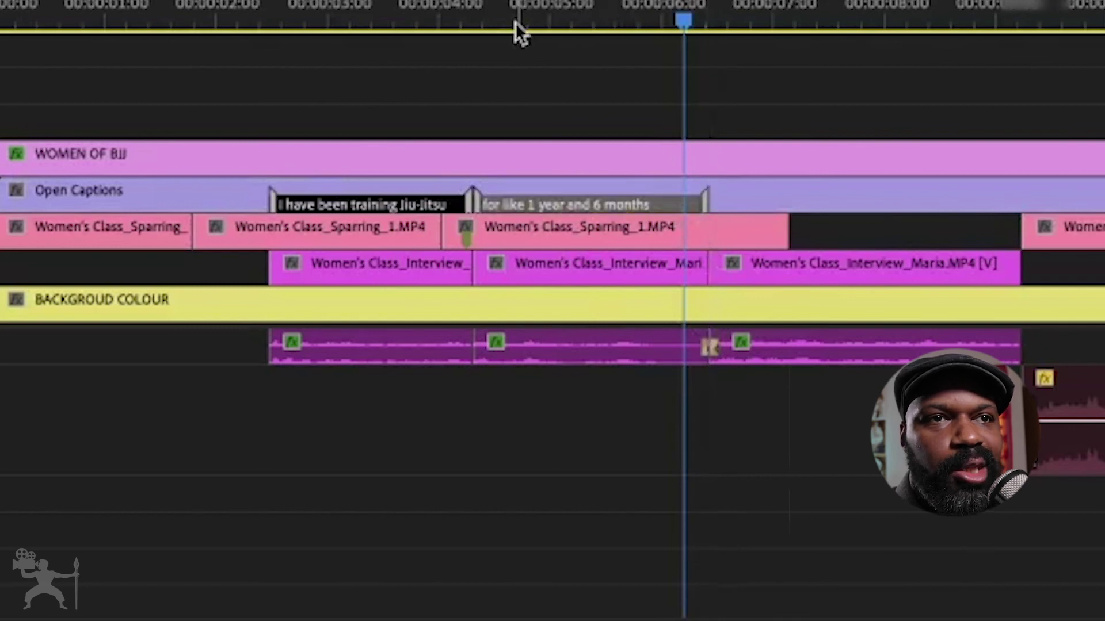
{"action": "left_click", "coordinate": [395, 20]}
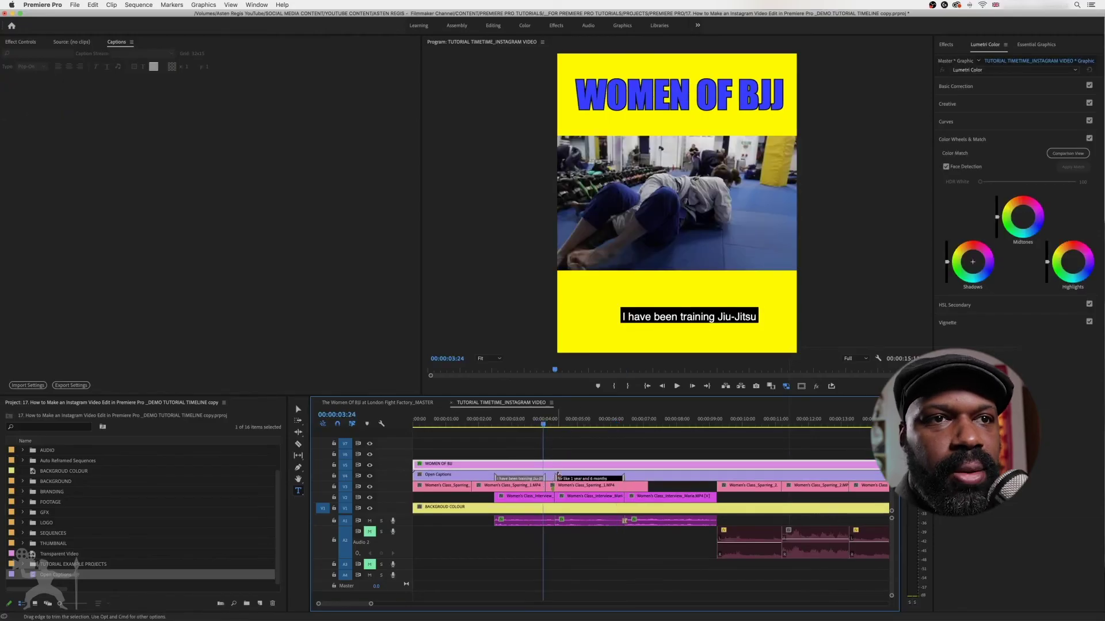
{"action": "left_click", "coordinate": [558, 477]}
{"action": "key", "text": "space"}
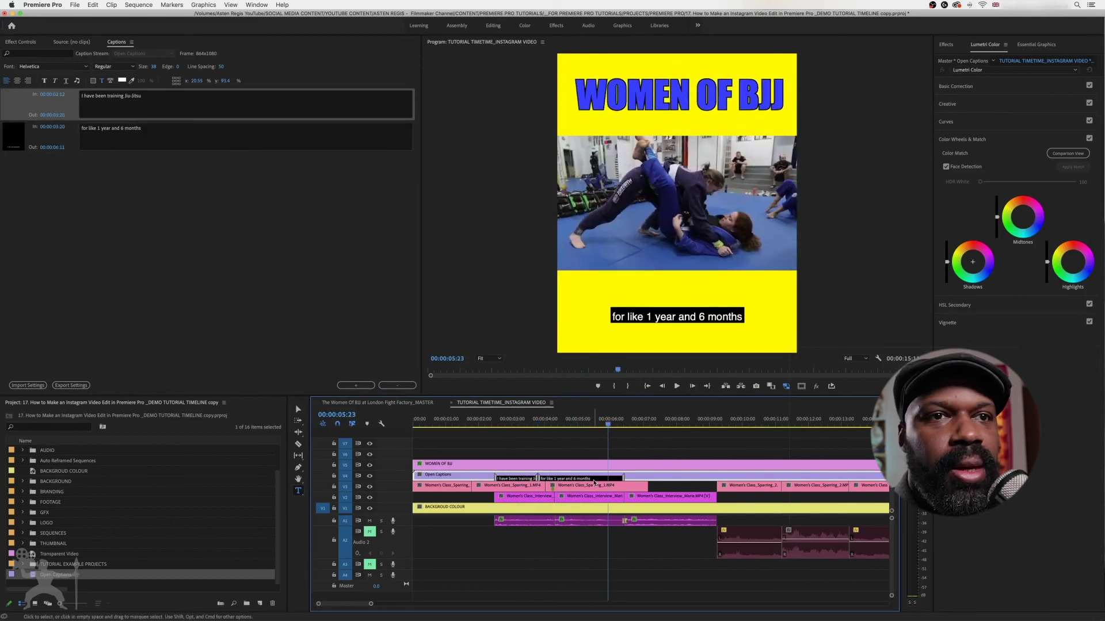
{"action": "left_click", "coordinate": [595, 479]}
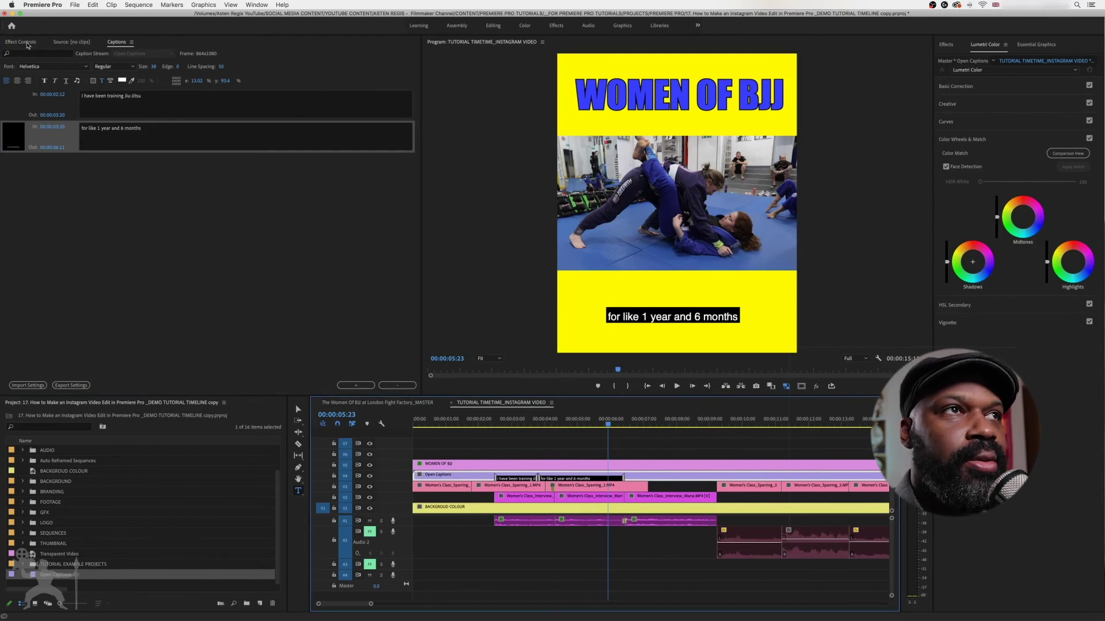
Step: Set the captions' Motion Position to 480, 524 and play back to check placement
{"action": "left_click", "coordinate": [26, 45]}
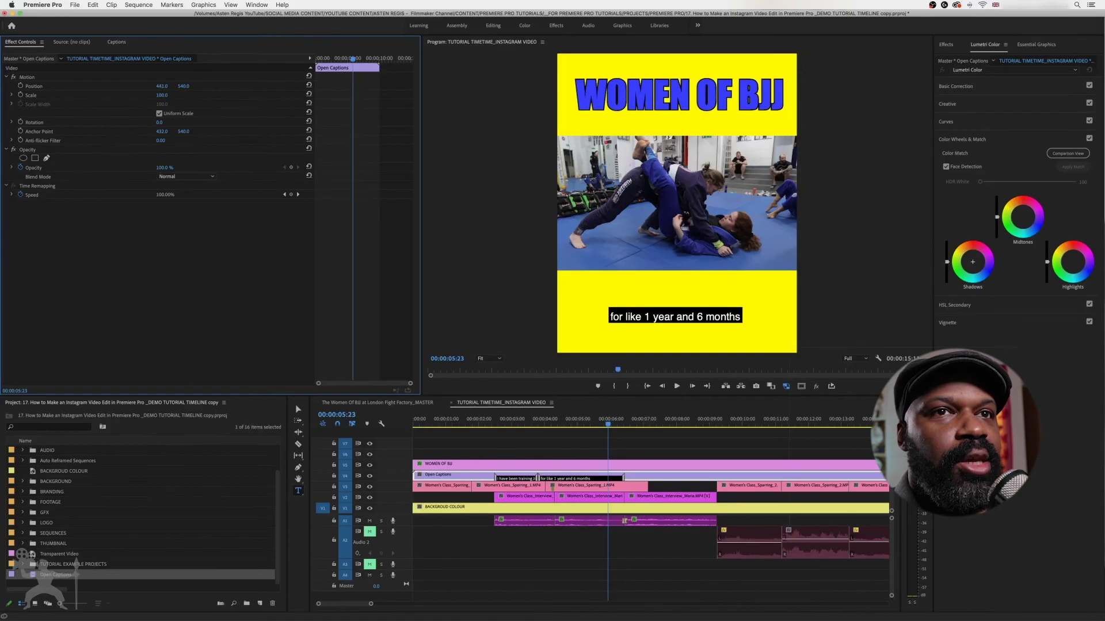
{"action": "left_click_drag", "start_coordinate": [161, 86], "coordinate": [178, 85]}
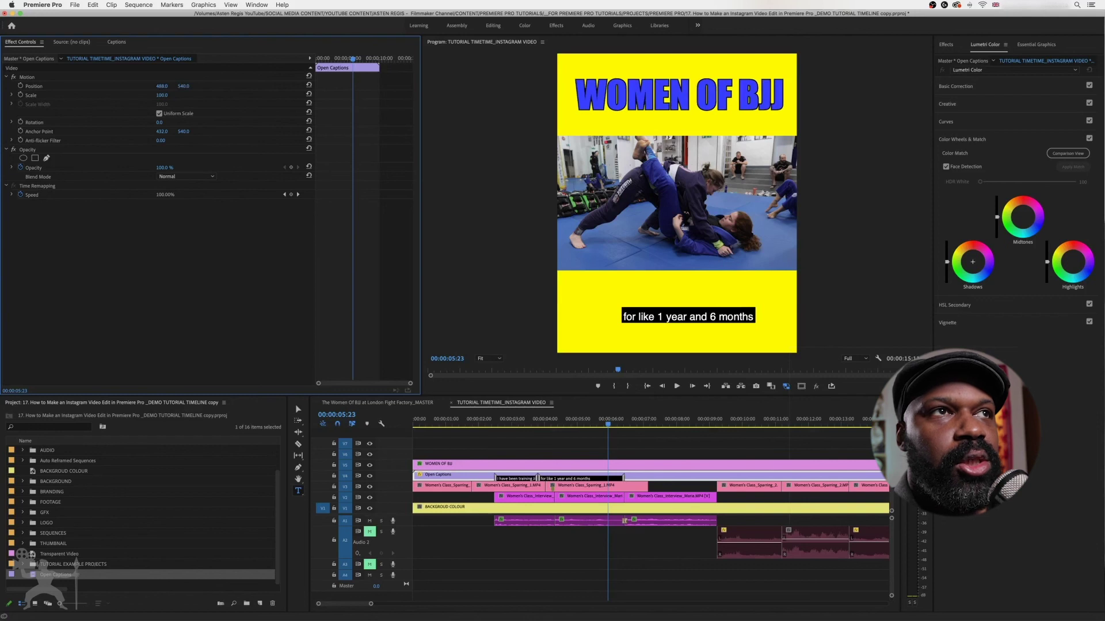
{"action": "left_click_drag", "start_coordinate": [183, 86], "coordinate": [187, 87]}
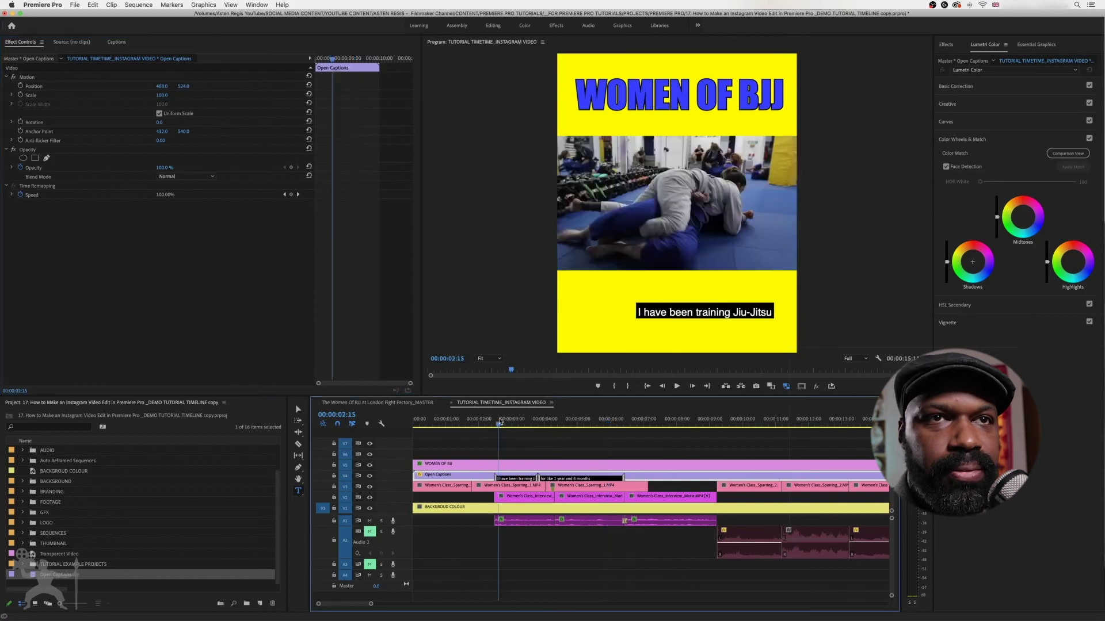
{"action": "key", "text": "space"}
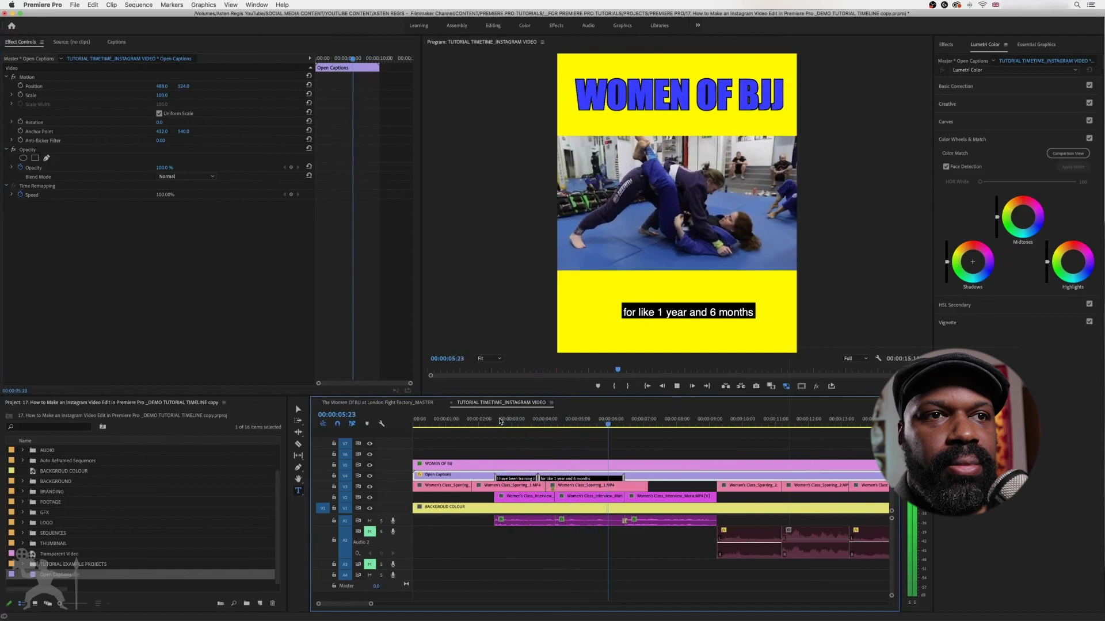
{"action": "left_click", "coordinate": [507, 422]}
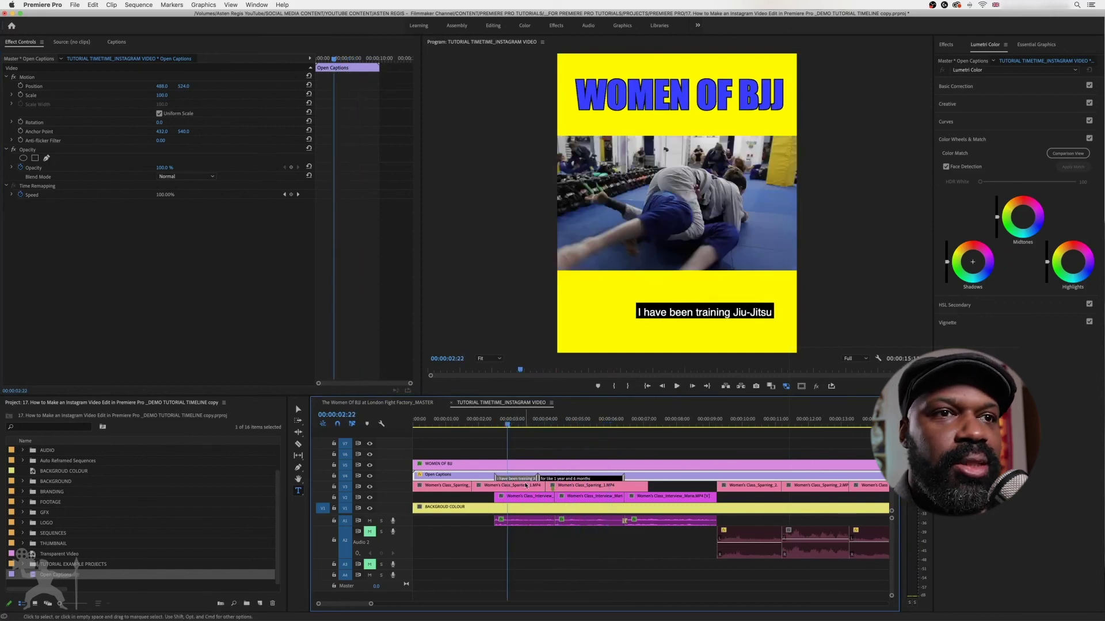
Step: Centre the 'I have been training Jiu-Jitsu' caption horizontally at x 14.18%
{"action": "double_click", "coordinate": [522, 480]}
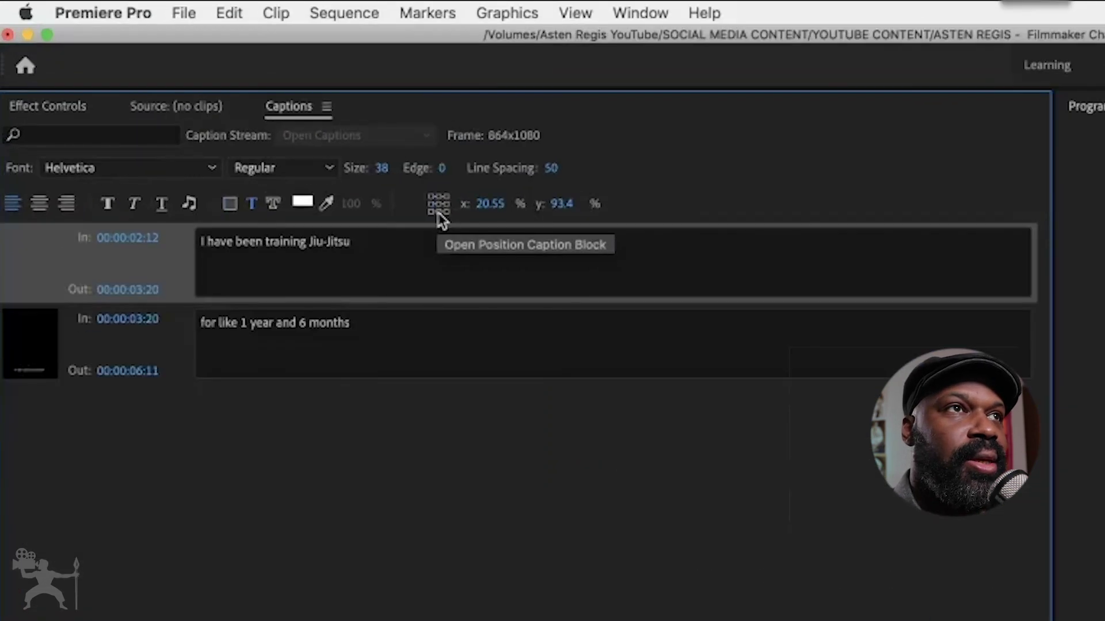
{"action": "left_click", "coordinate": [439, 216]}
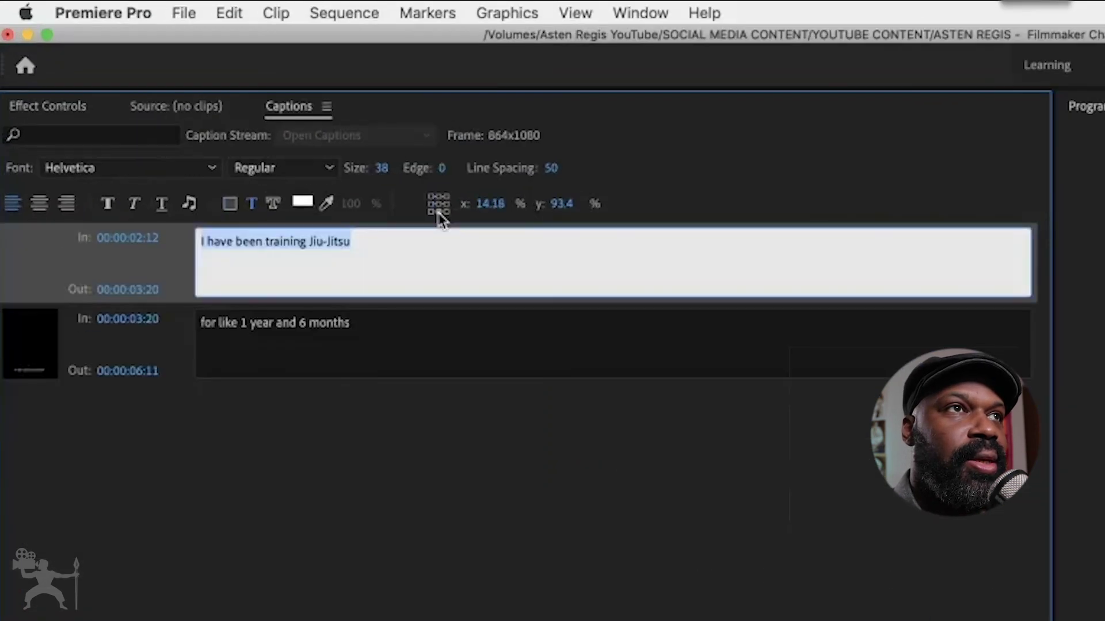